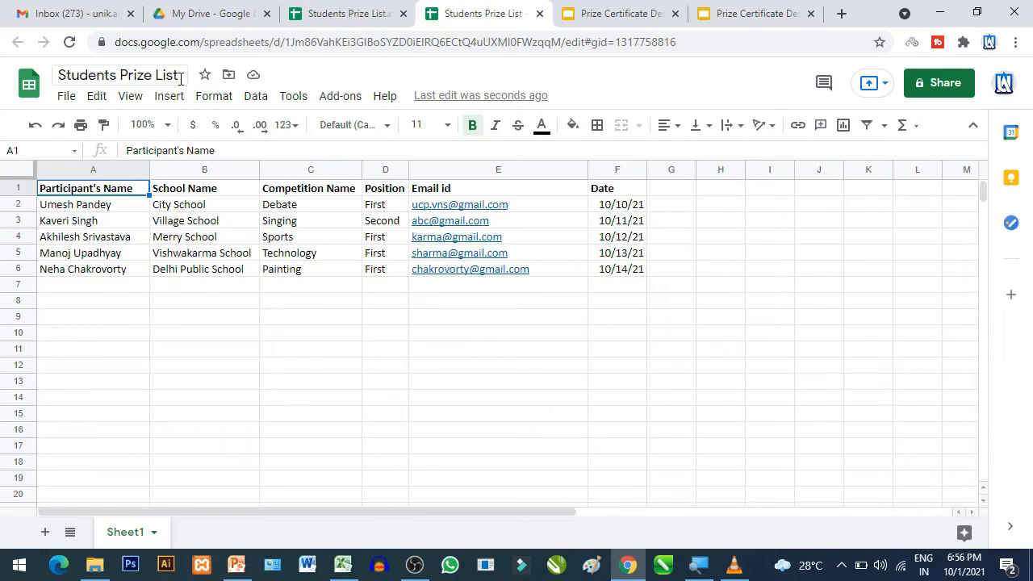
Move the Students Prize List spreadsheet into a new My Drive folder named Demo Certificate
click(68, 97)
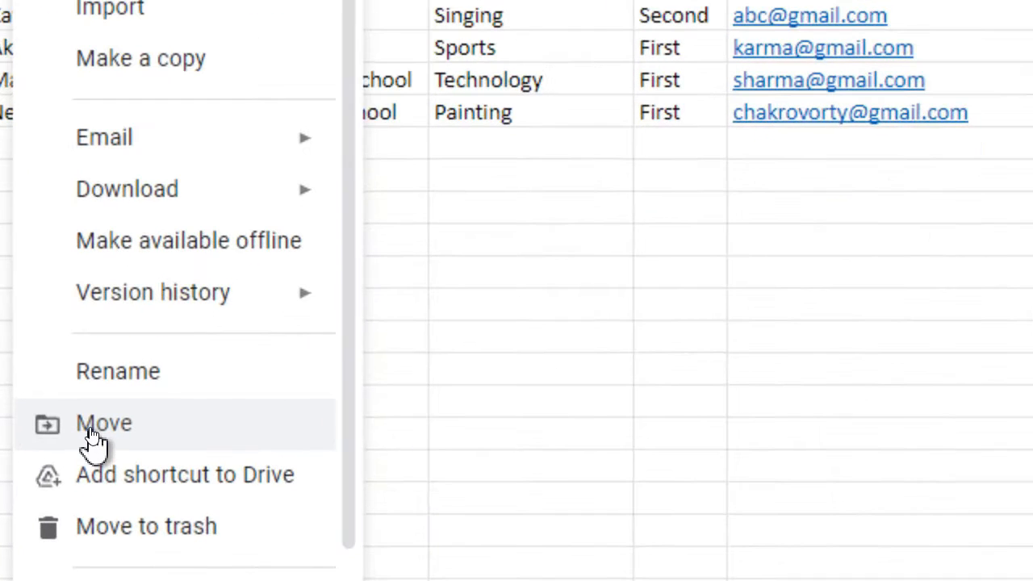
click(93, 440)
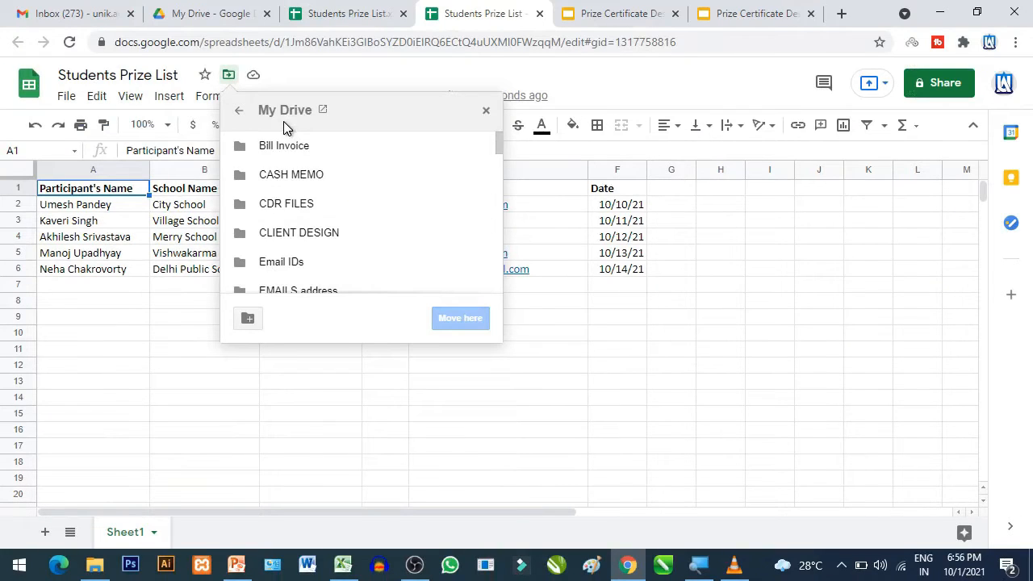
click(245, 318)
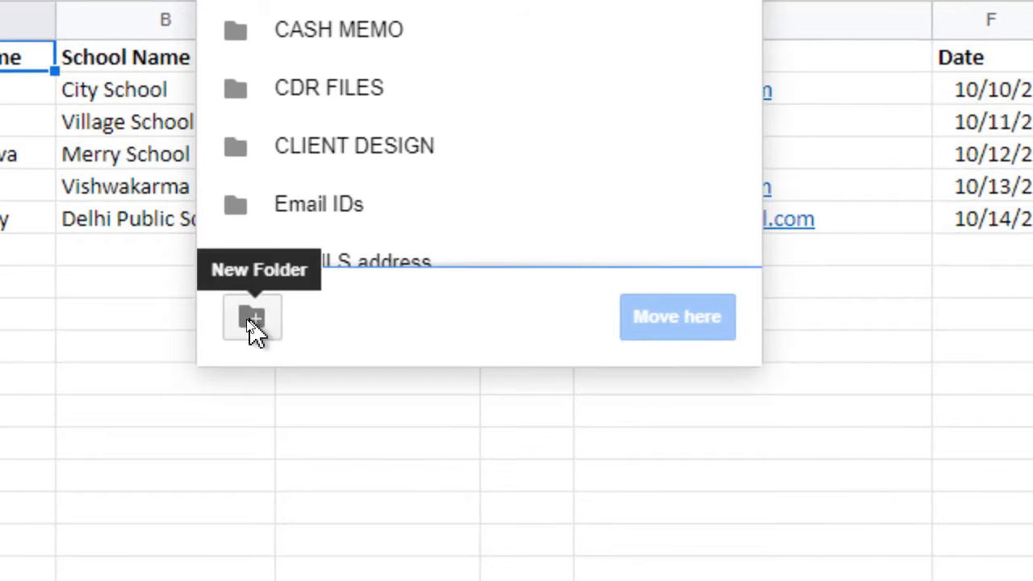
click(253, 323)
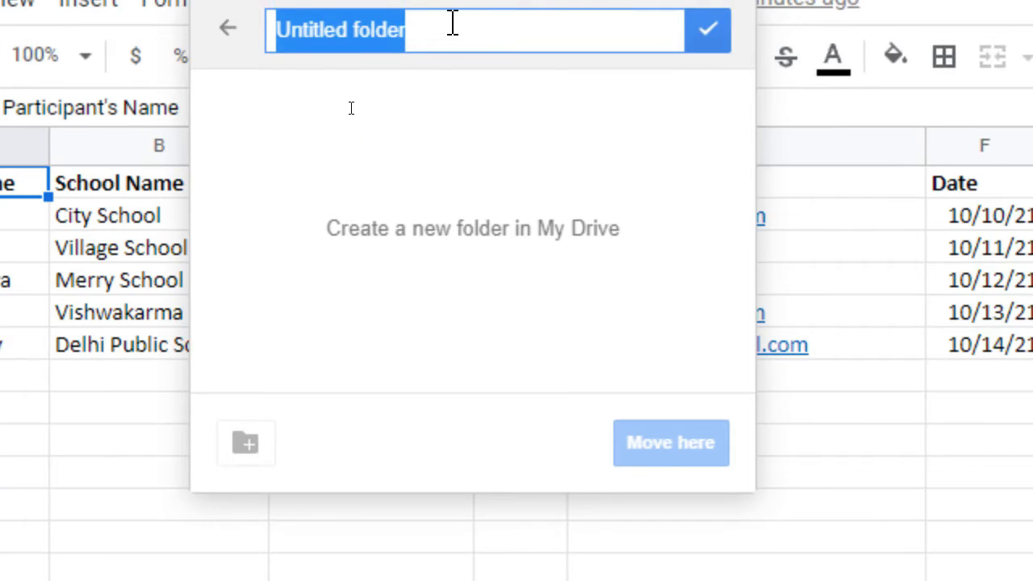
text(Demo Ce)
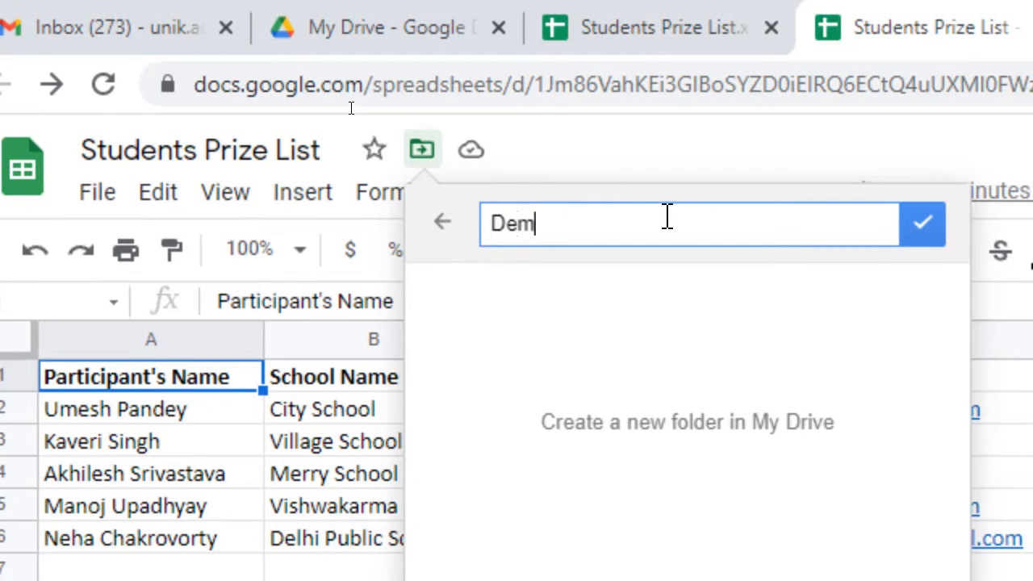
text(rtificate)
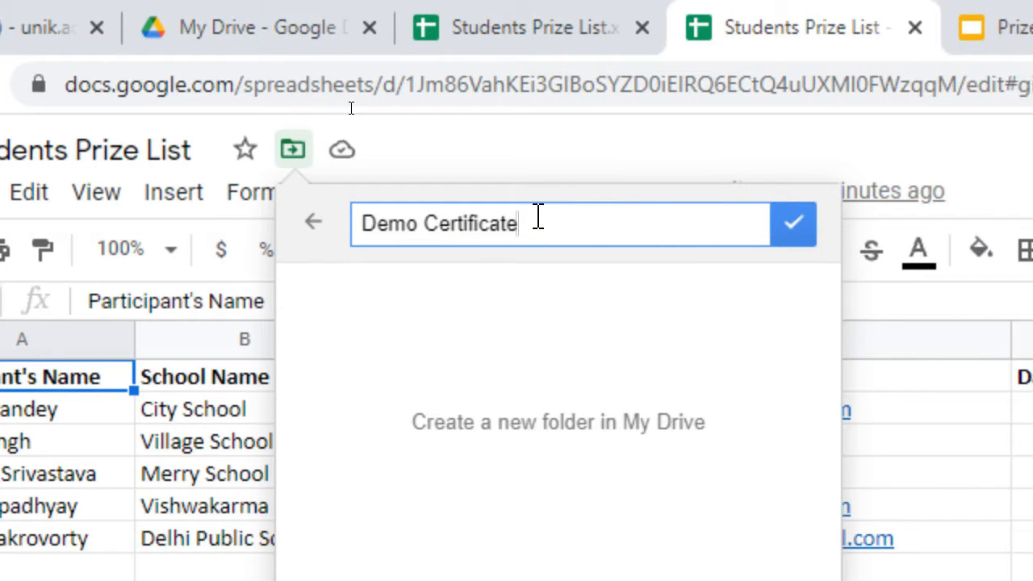
click(793, 228)
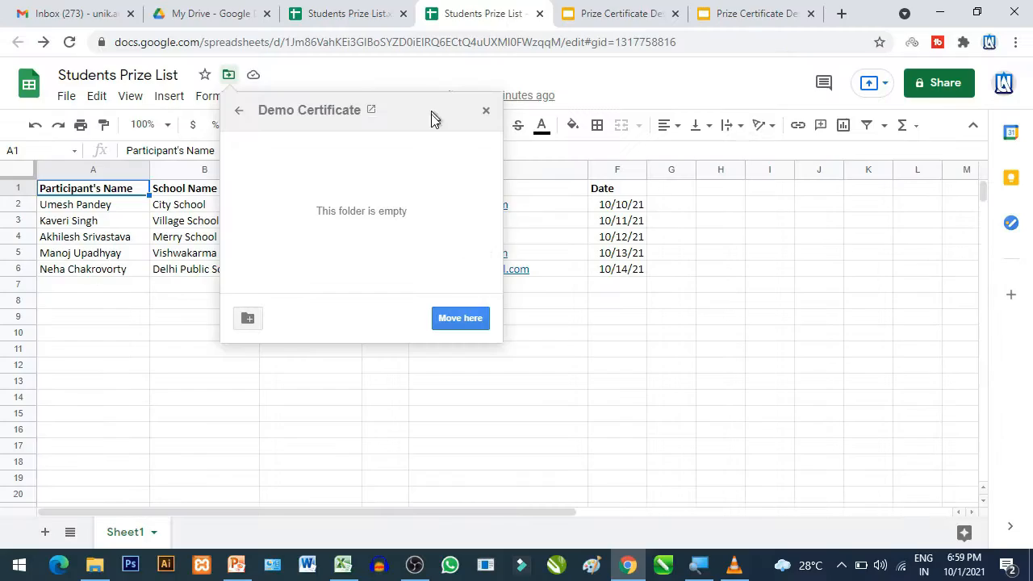
click(460, 318)
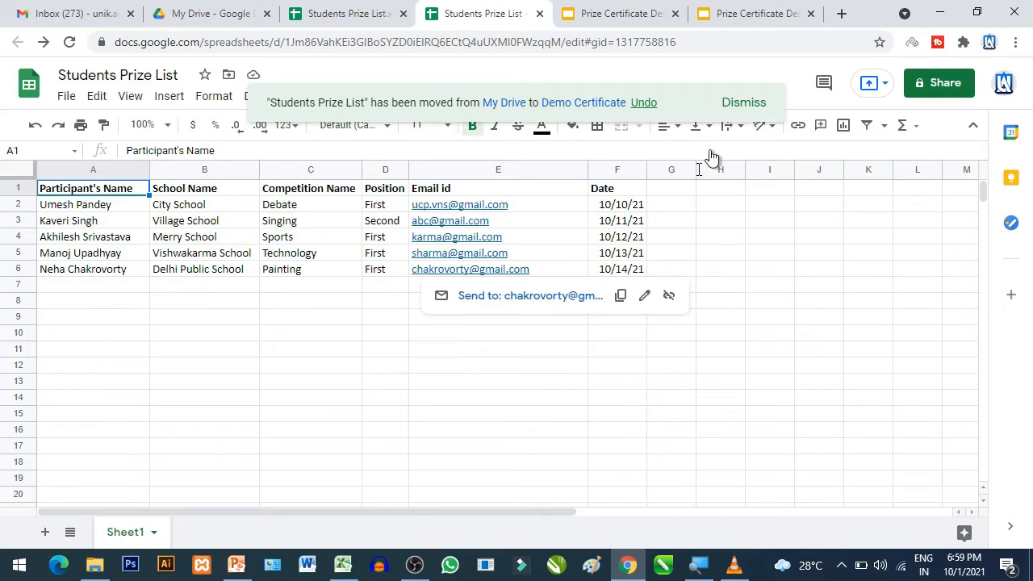
click(744, 104)
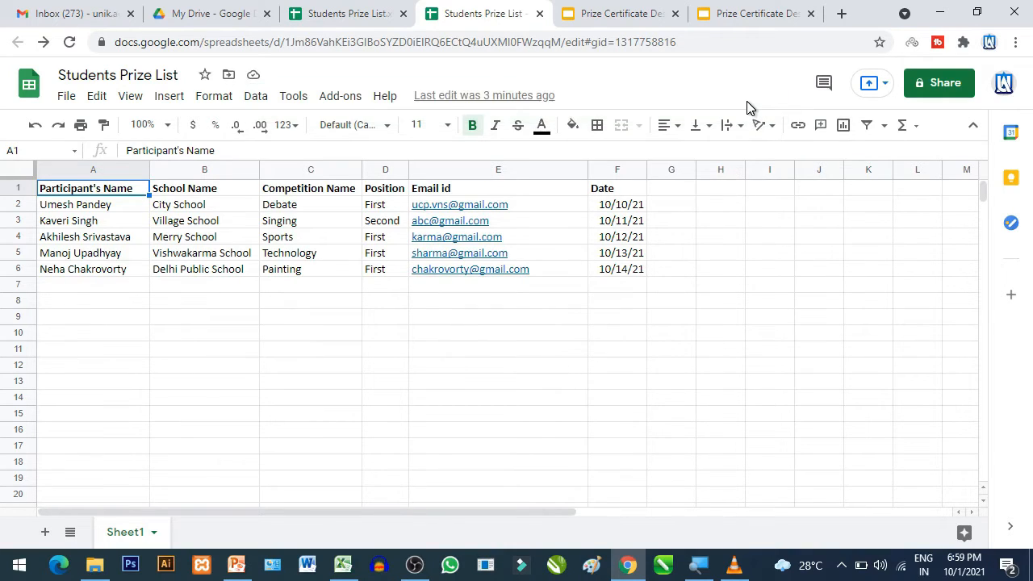
Move the Prize Certificate Design presentation into the Demo Certificate folder in My Drive
click(730, 19)
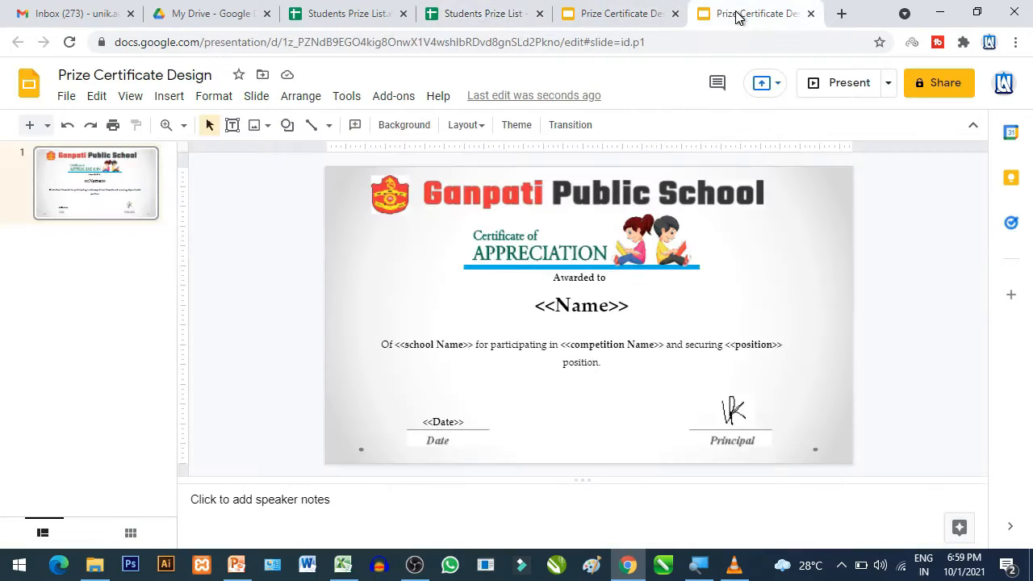
click(65, 98)
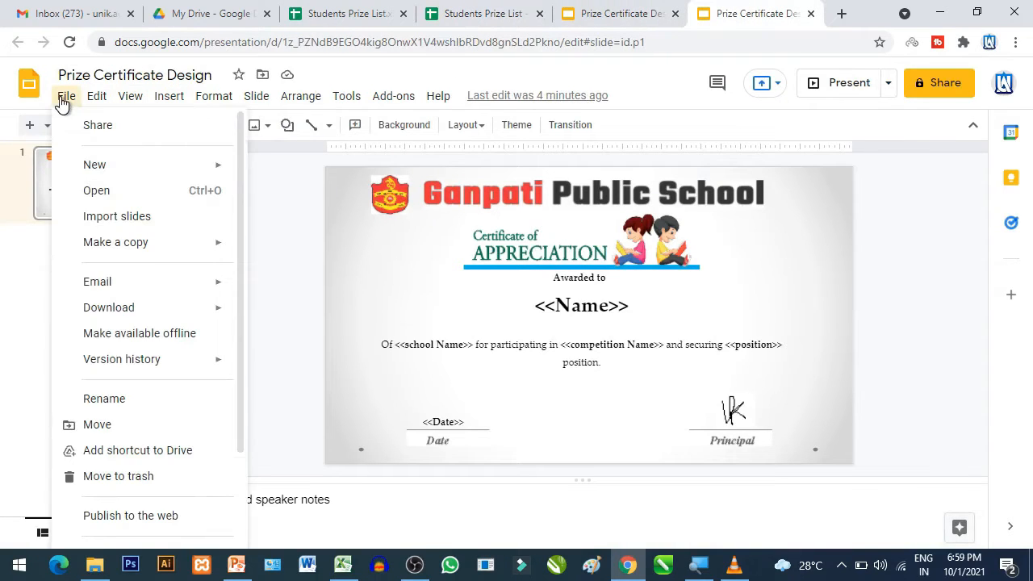
click(128, 427)
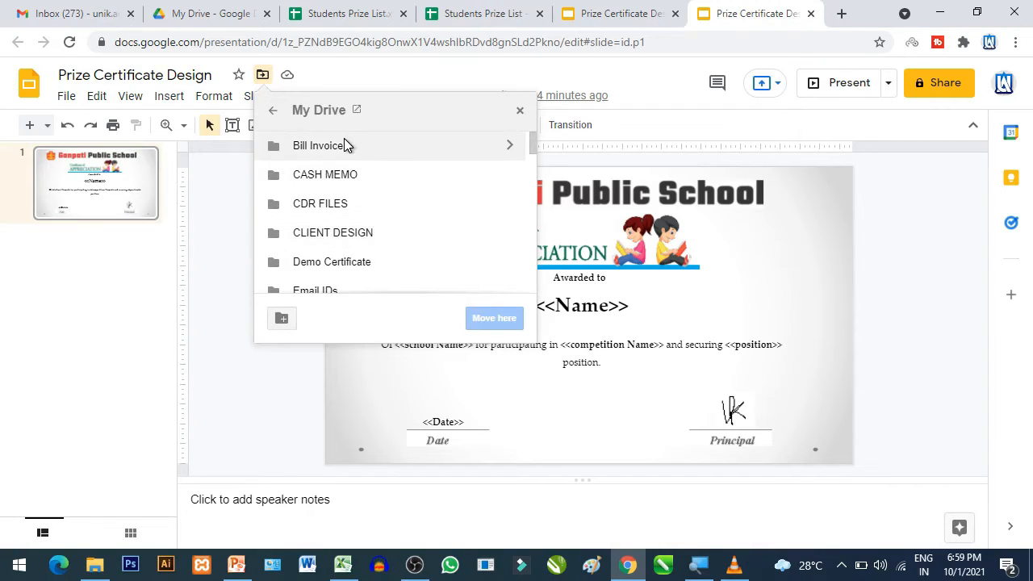
click(335, 261)
click(497, 319)
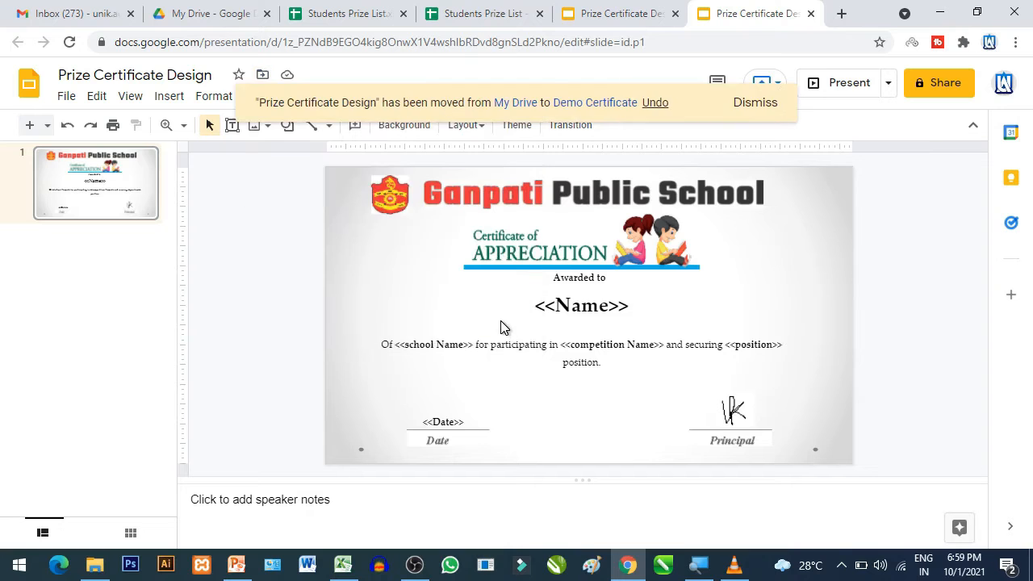
click(765, 106)
Close all open Students Prize List and Prize Certificate Design files, leaving Google Drive open
click(378, 16)
click(403, 14)
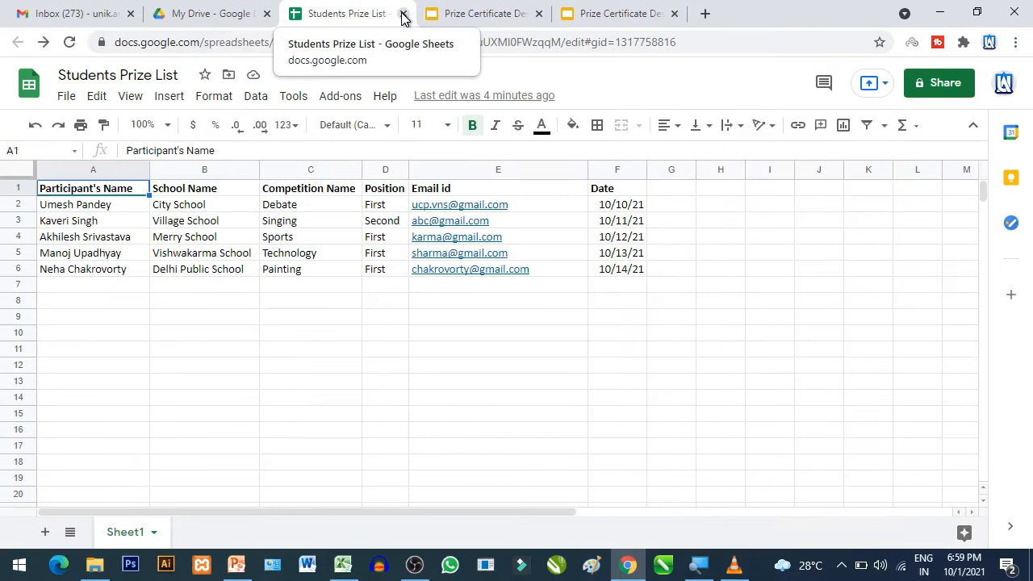
click(402, 14)
click(403, 14)
click(402, 13)
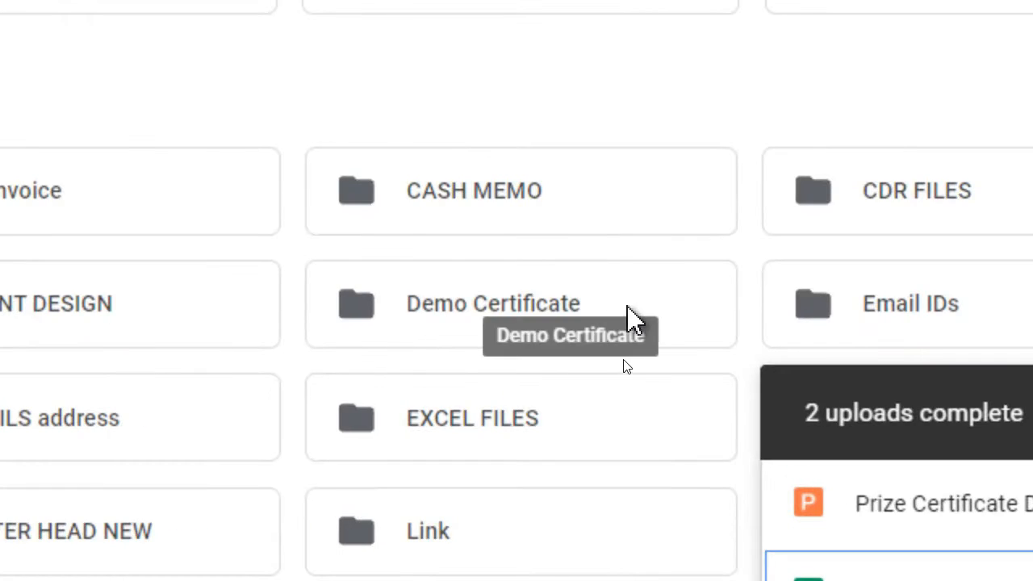
Open the Demo Certificate folder in Drive and open both the Prize Certificate Design and Students Prize List files from it
double_click(632, 359)
click(990, 418)
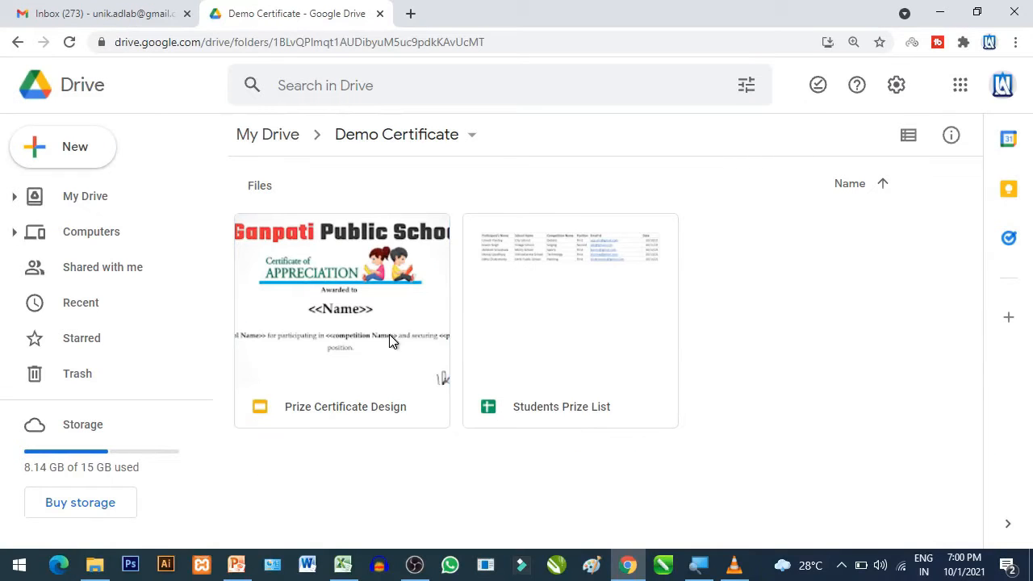
double_click(408, 316)
click(310, 10)
double_click(534, 296)
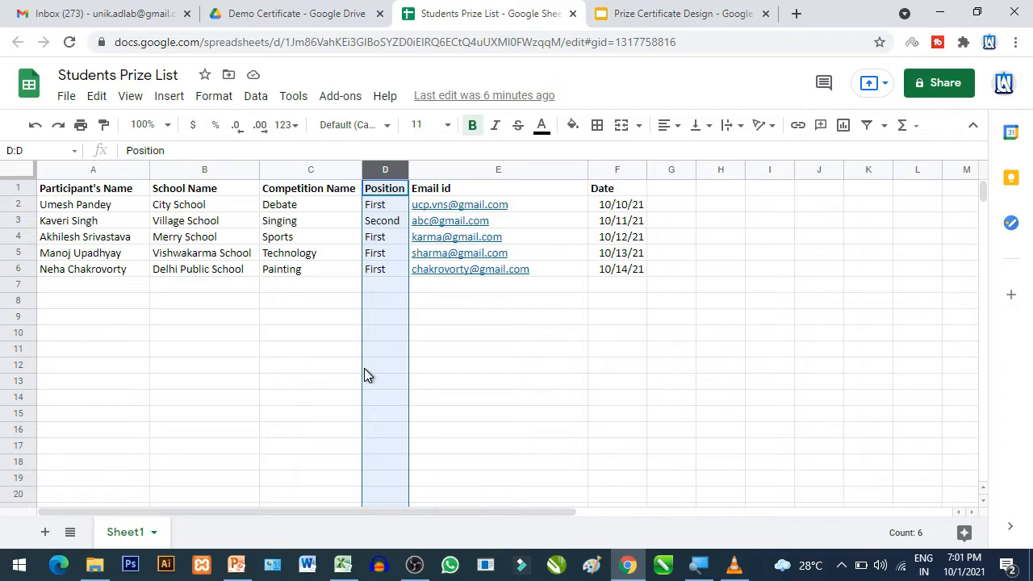
Insert a column before Position, head it Conditions, and widen it to fit the heading
right_click(375, 171)
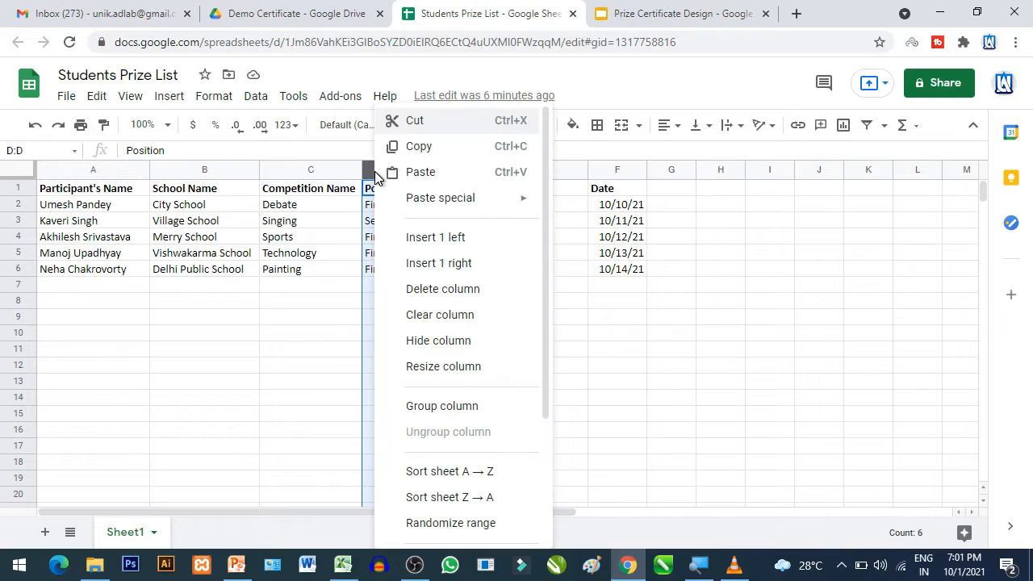
click(449, 241)
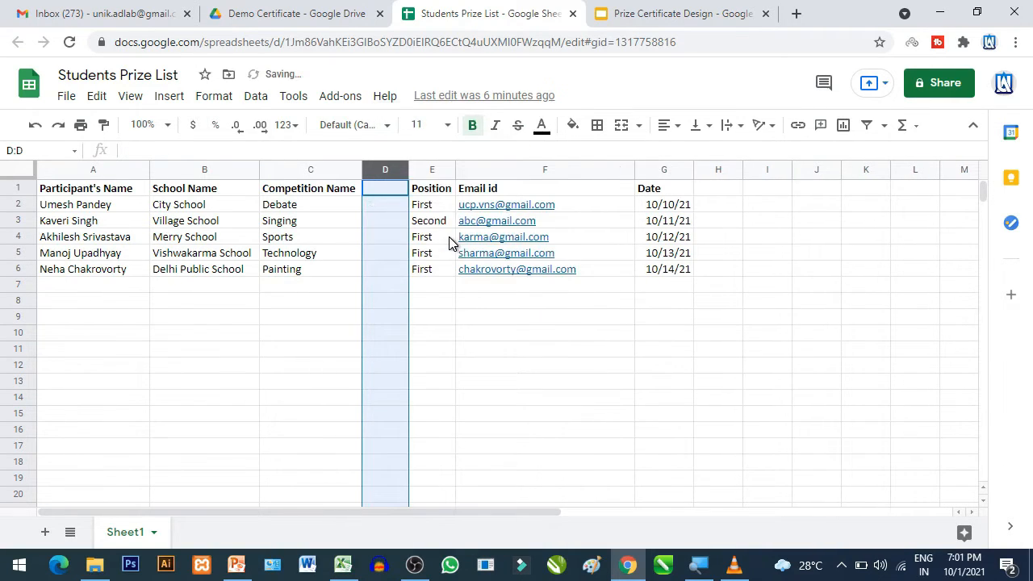
click(385, 190)
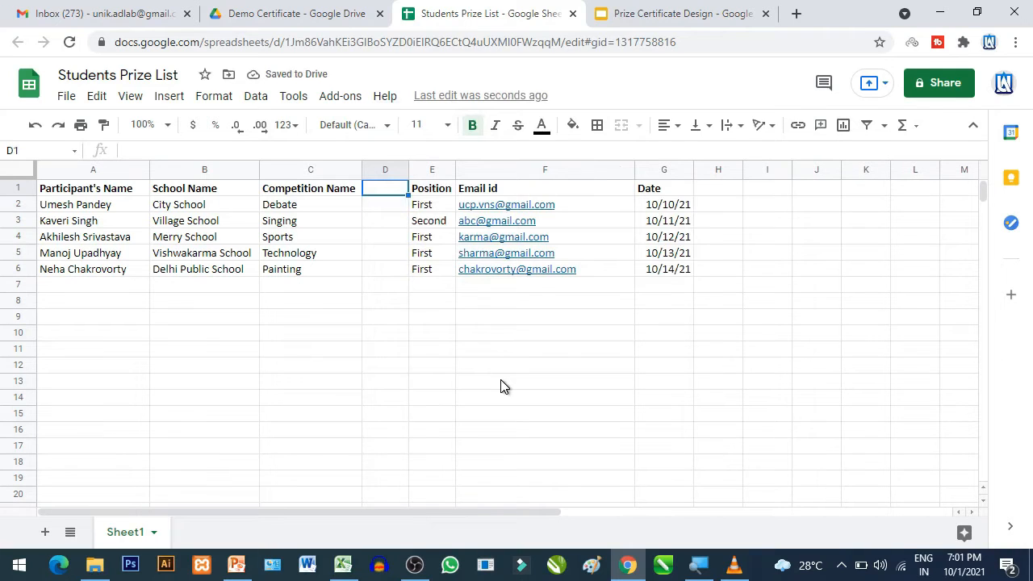
text(Conditions)
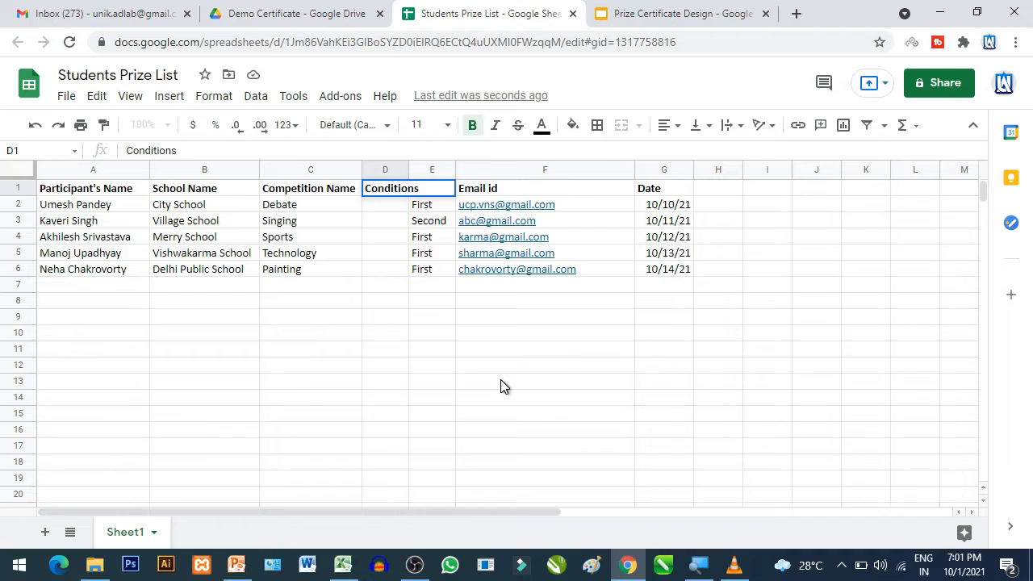
key(Return)
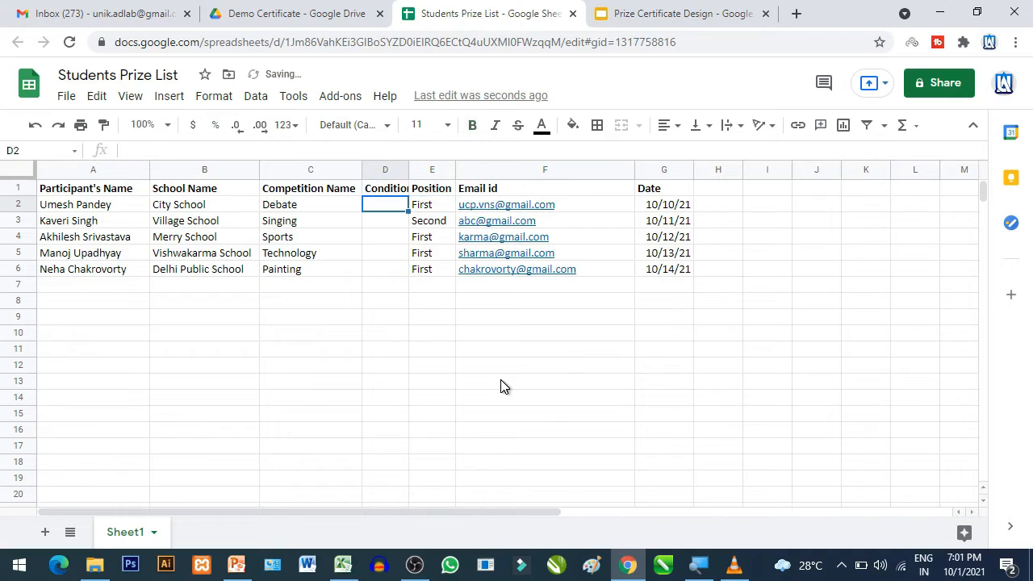
drag(408, 165, 435, 164)
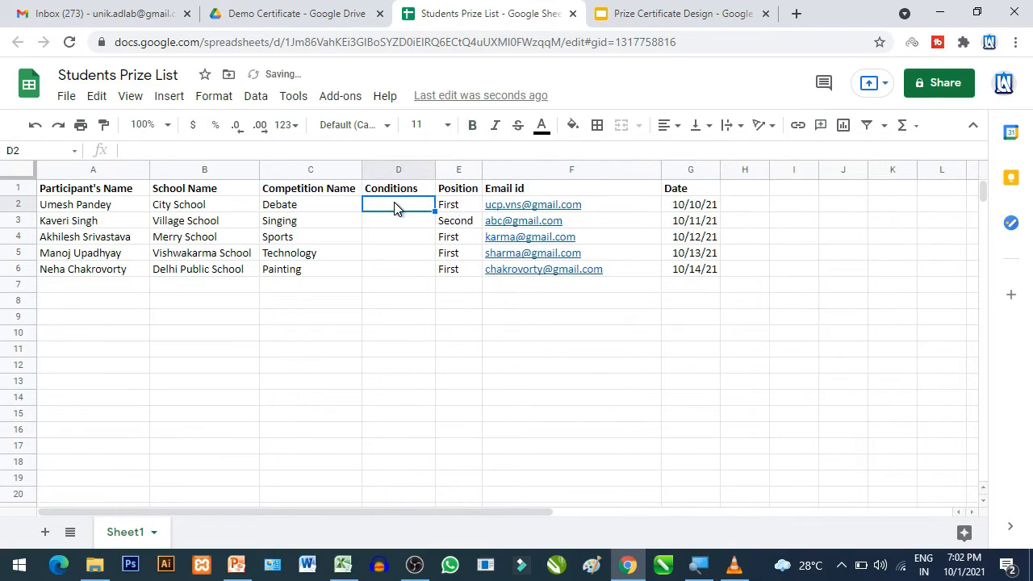
Enter Yes as the Conditions value for the first participant in row 2
text(Yesh)
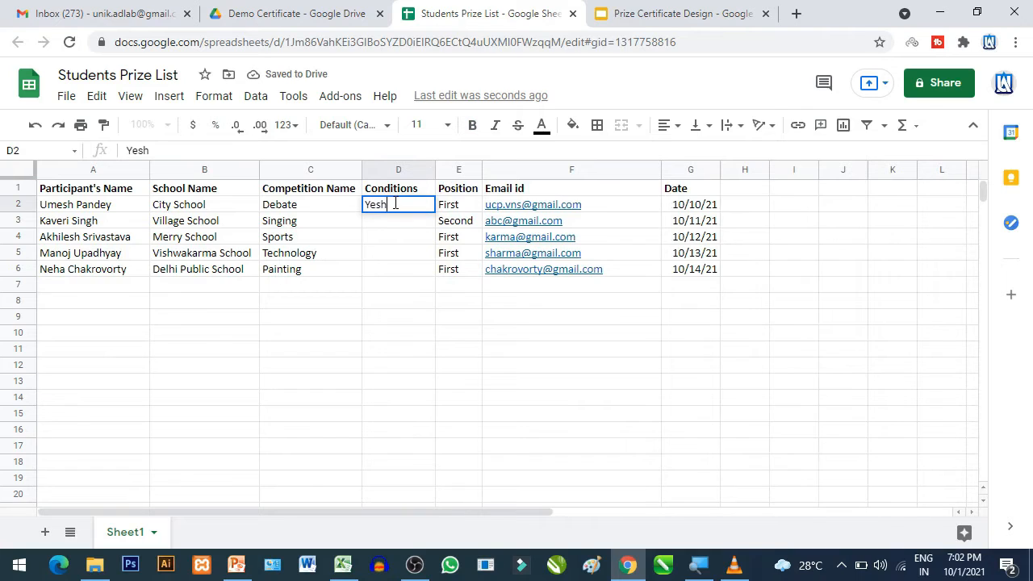
key(BackSpace)
key(Return)
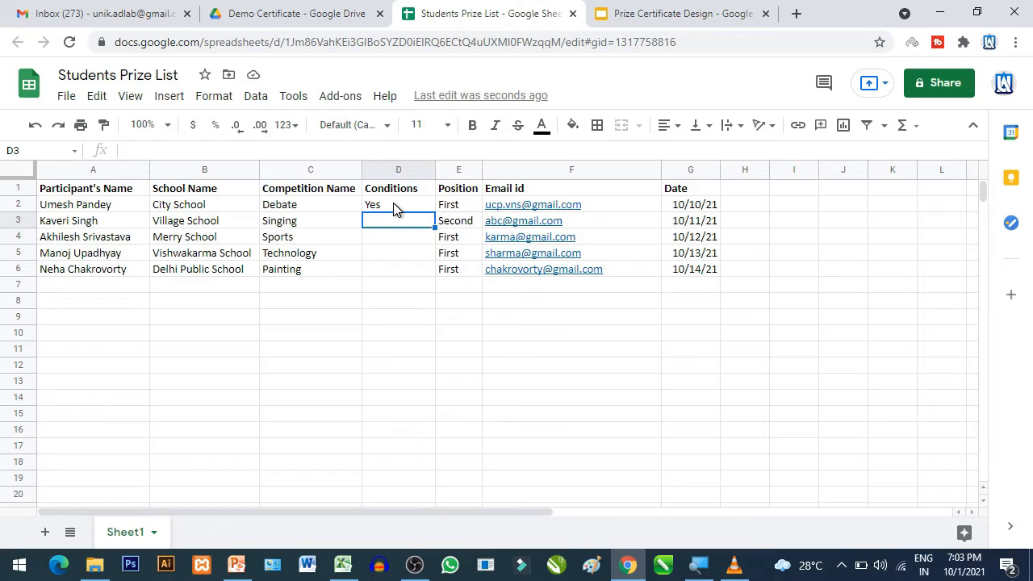
click(702, 8)
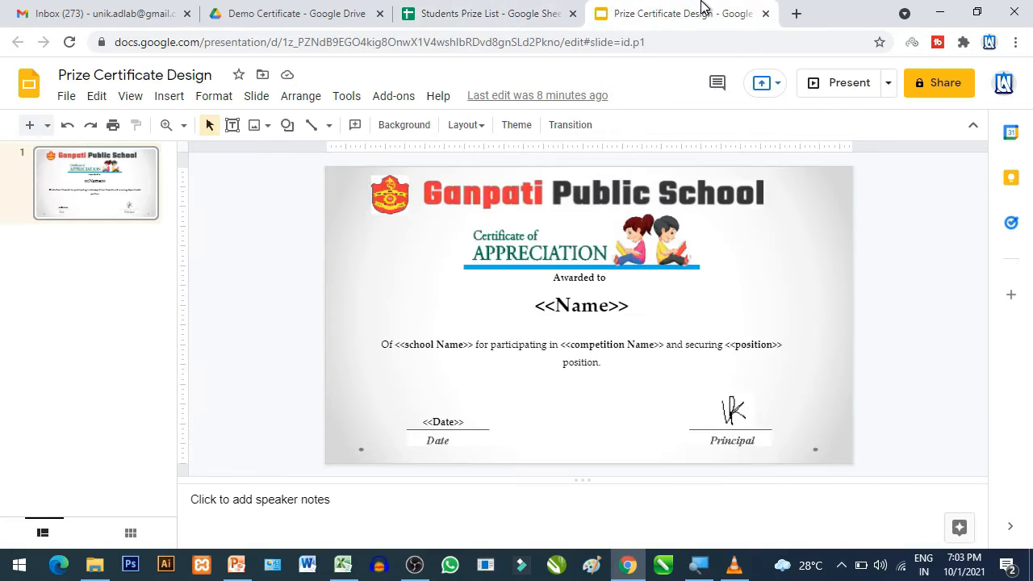
click(481, 17)
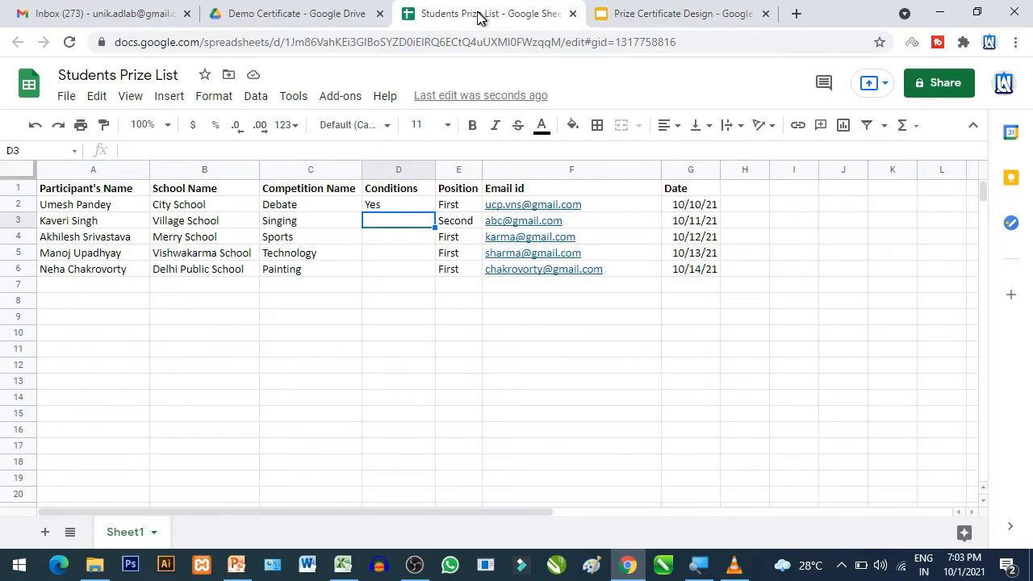
Find the Autocrat add-on for Sheets in the Google Workspace Marketplace and open its details page
click(335, 103)
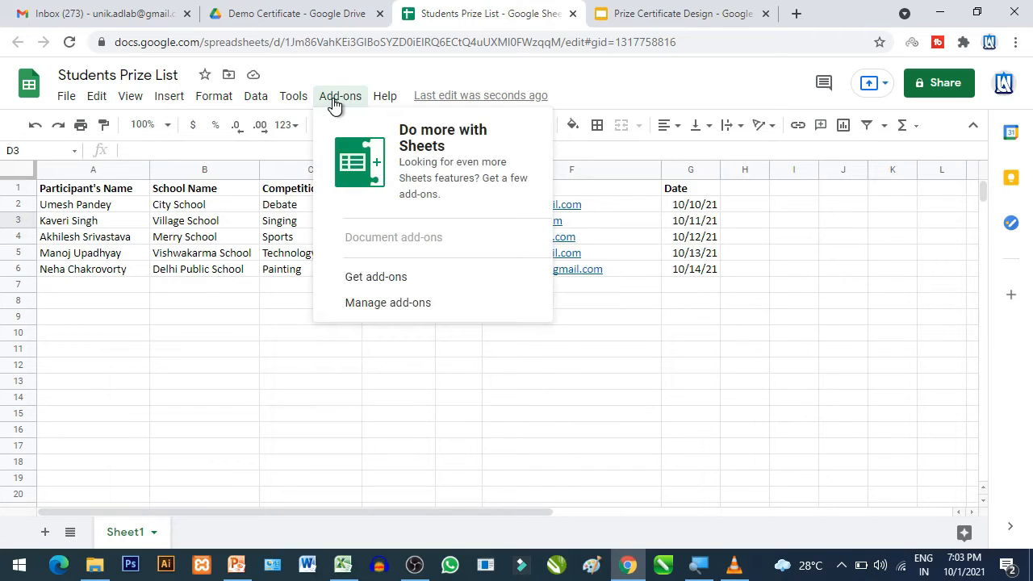
click(391, 282)
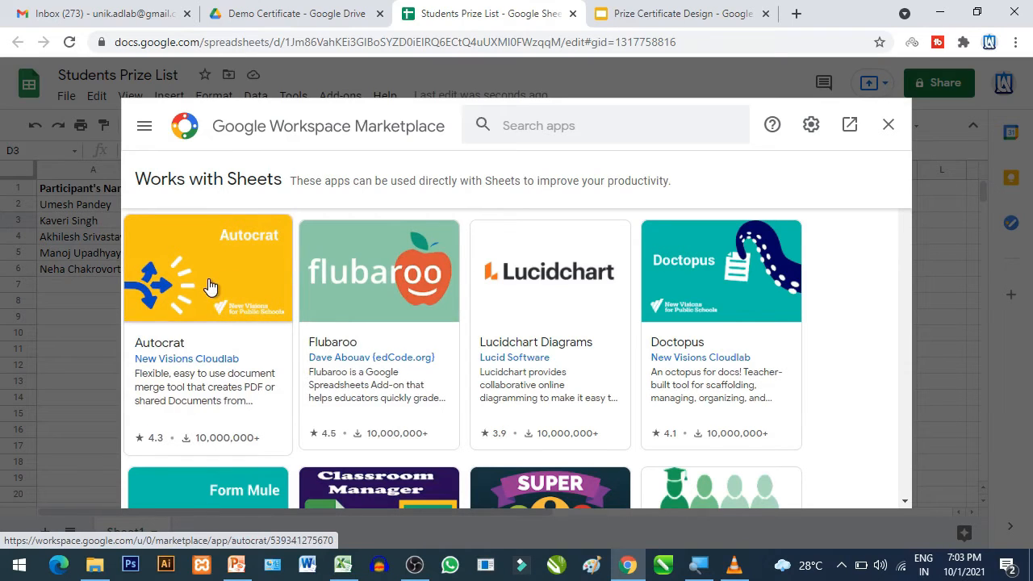
scroll(208, 287, down, 1)
scroll(208, 286, up, 1)
click(208, 286)
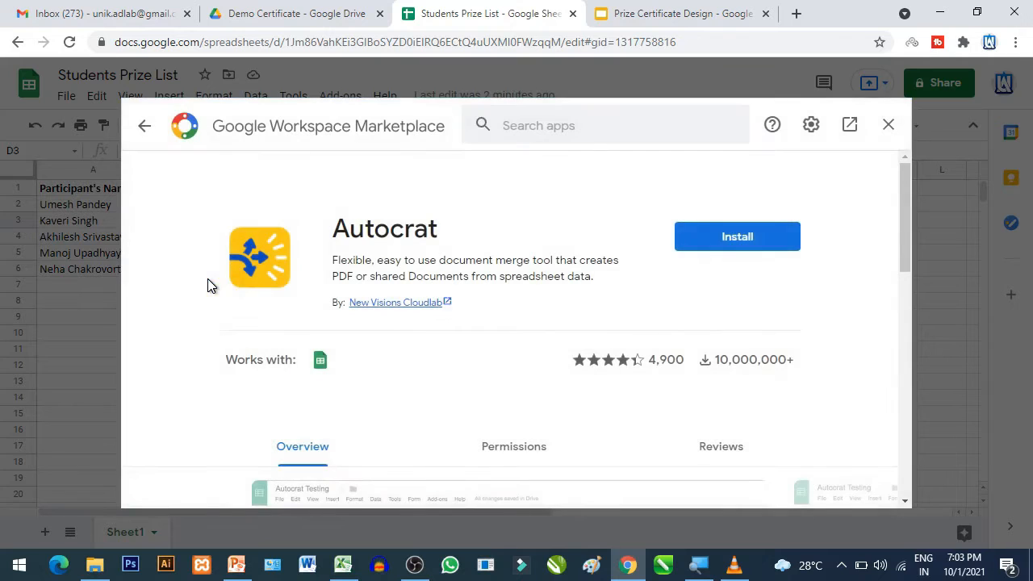
Install Autocrat and allow it the requested access to the Google account
click(717, 247)
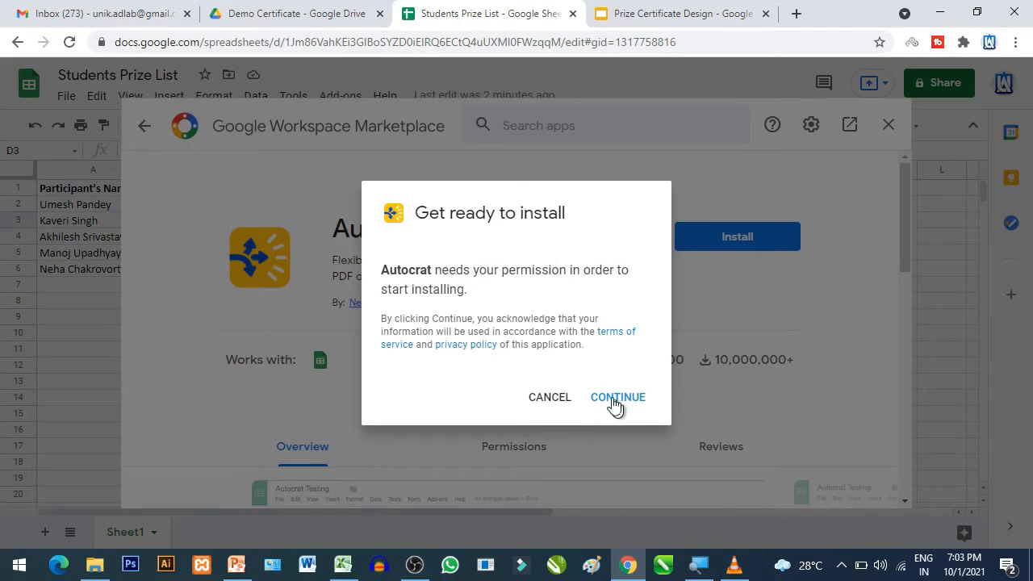
click(605, 403)
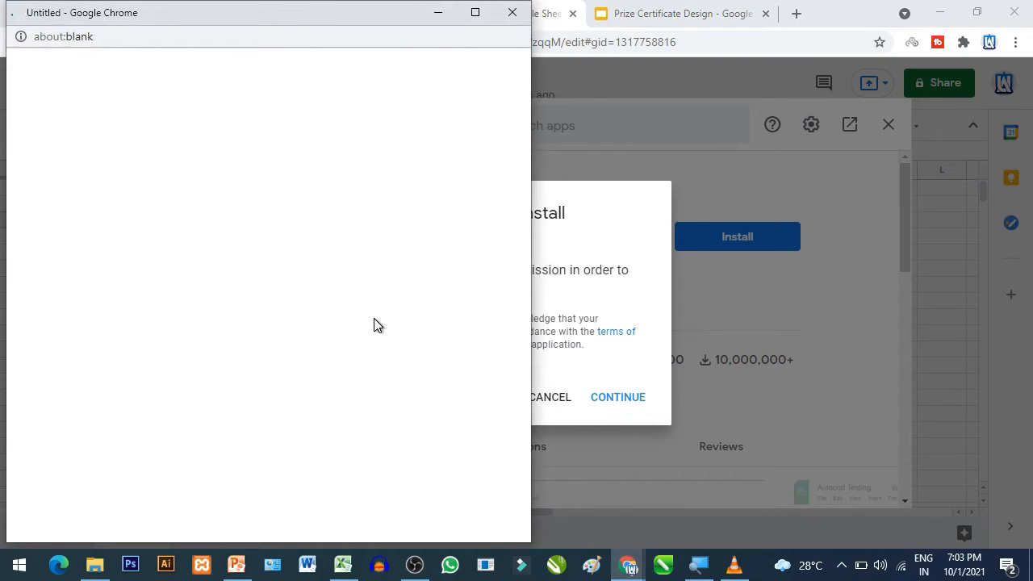
click(267, 286)
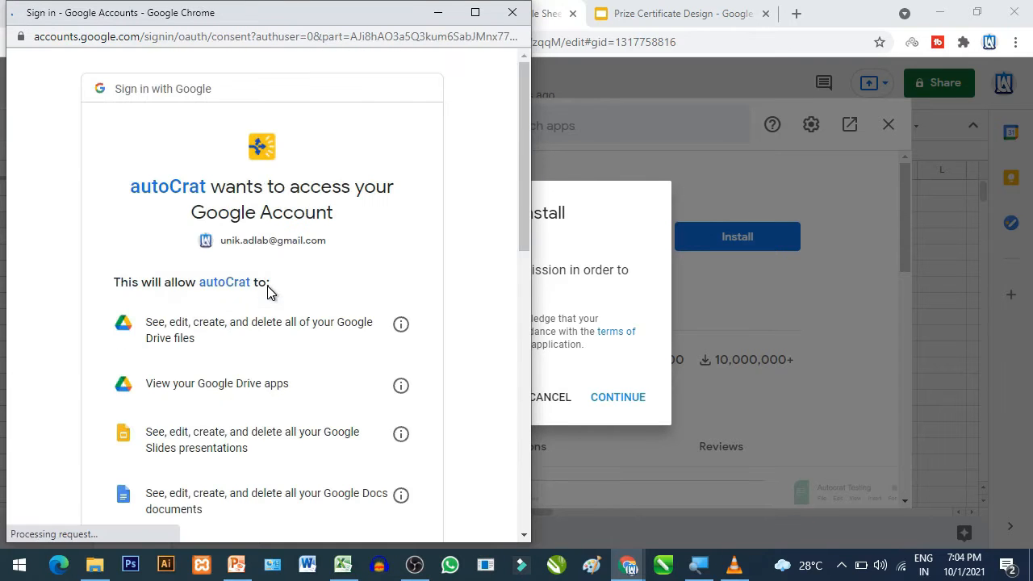
scroll(268, 288, down, 8)
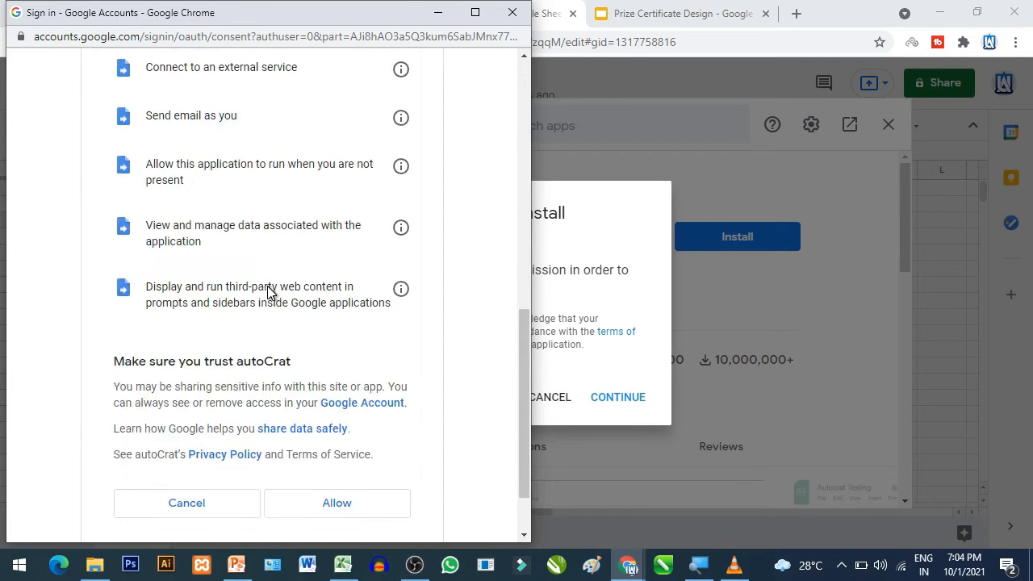
click(339, 435)
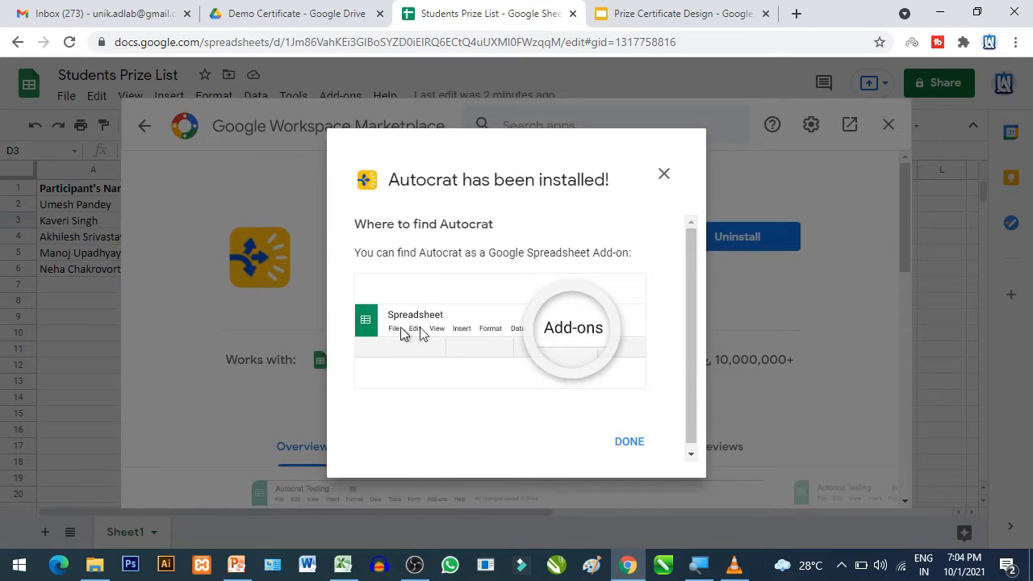
Close the finished installation and the Marketplace, and start a new merge job in Autocrat
click(625, 441)
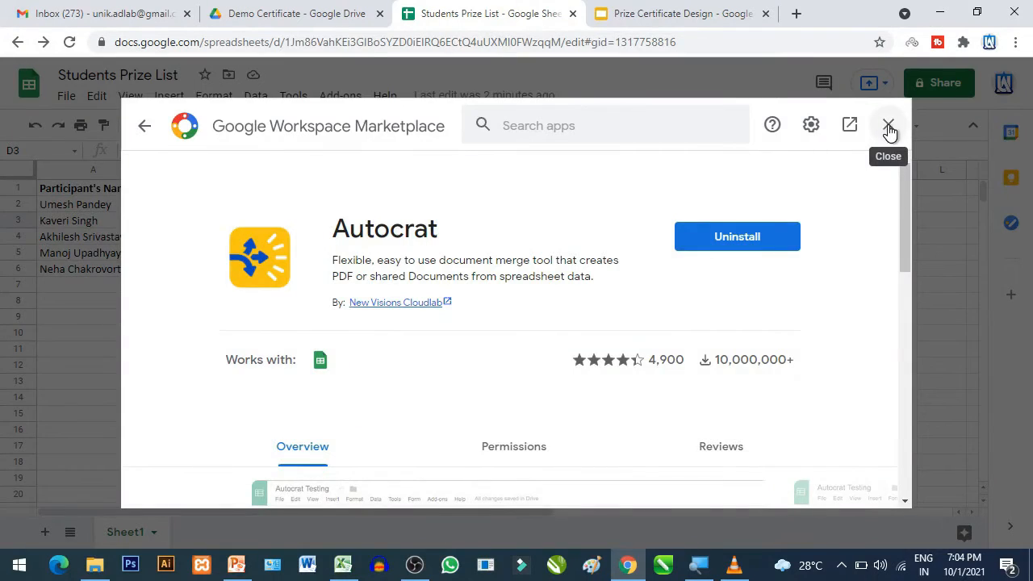
click(889, 129)
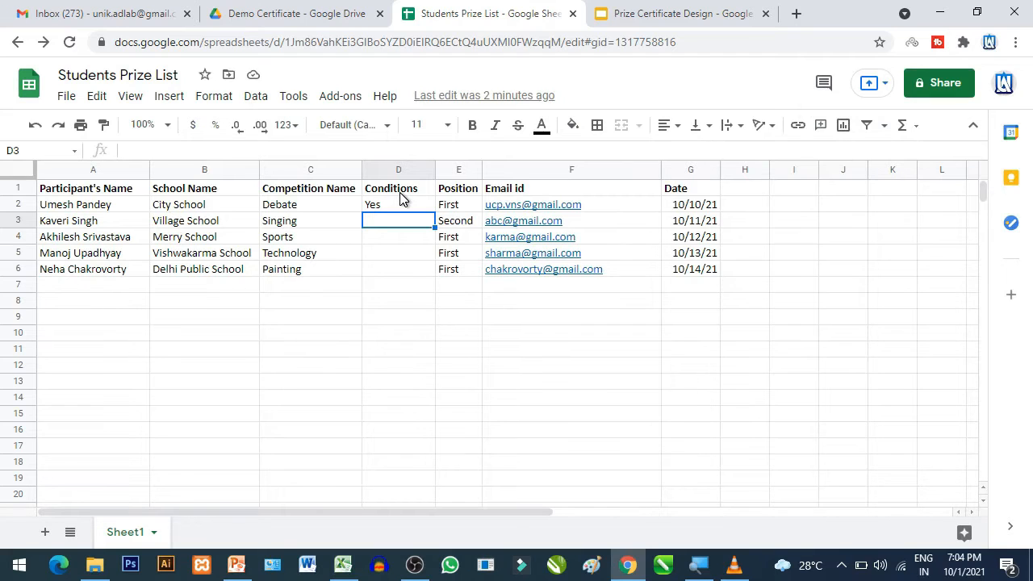
click(337, 103)
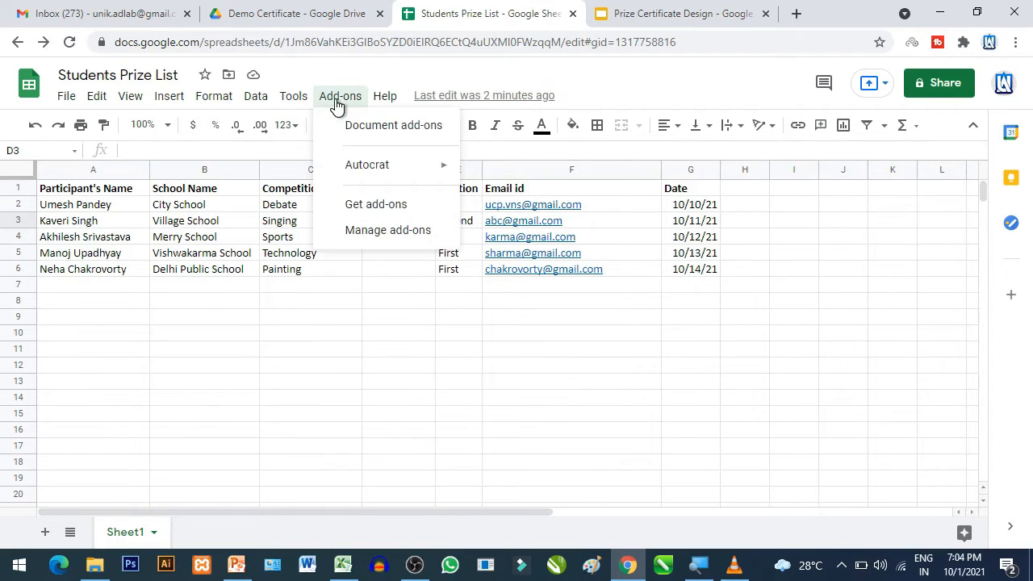
mouse_move(363, 177)
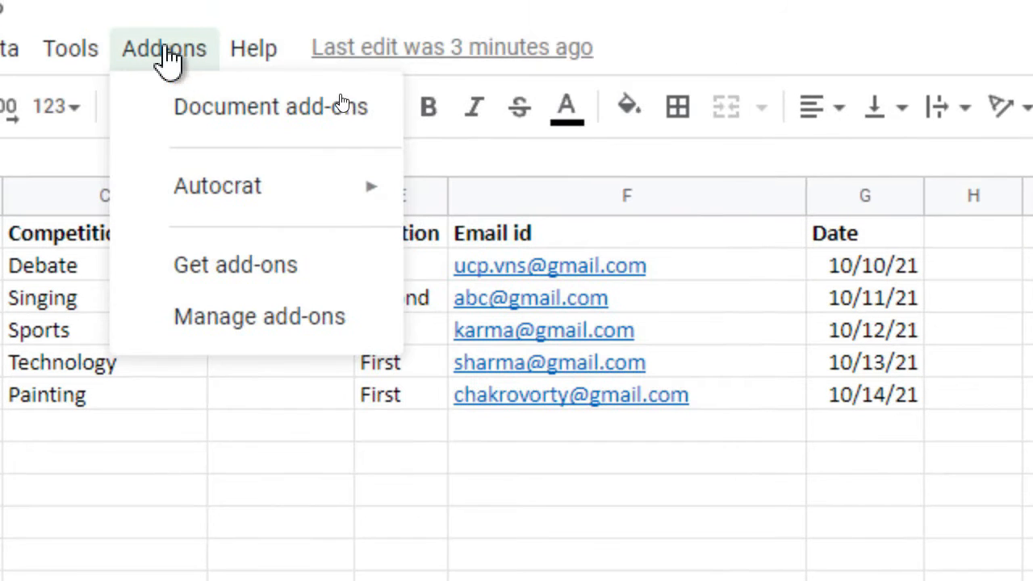
mouse_move(231, 212)
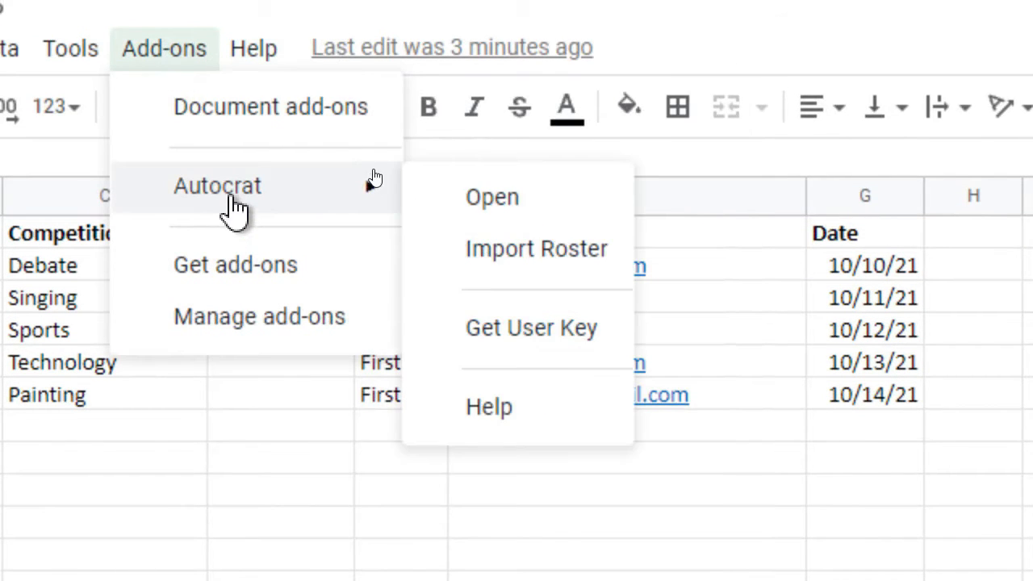
click(524, 206)
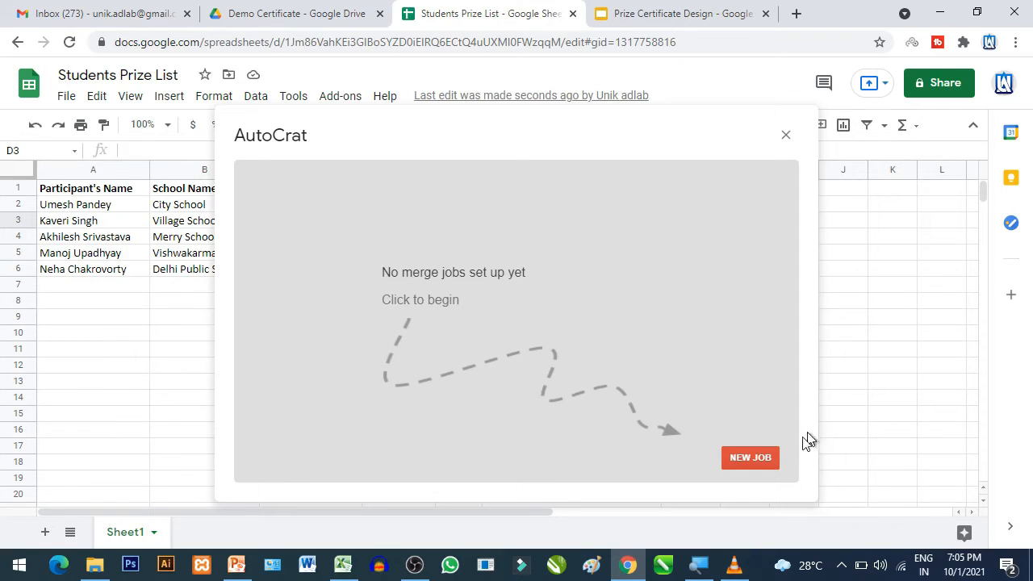
click(747, 462)
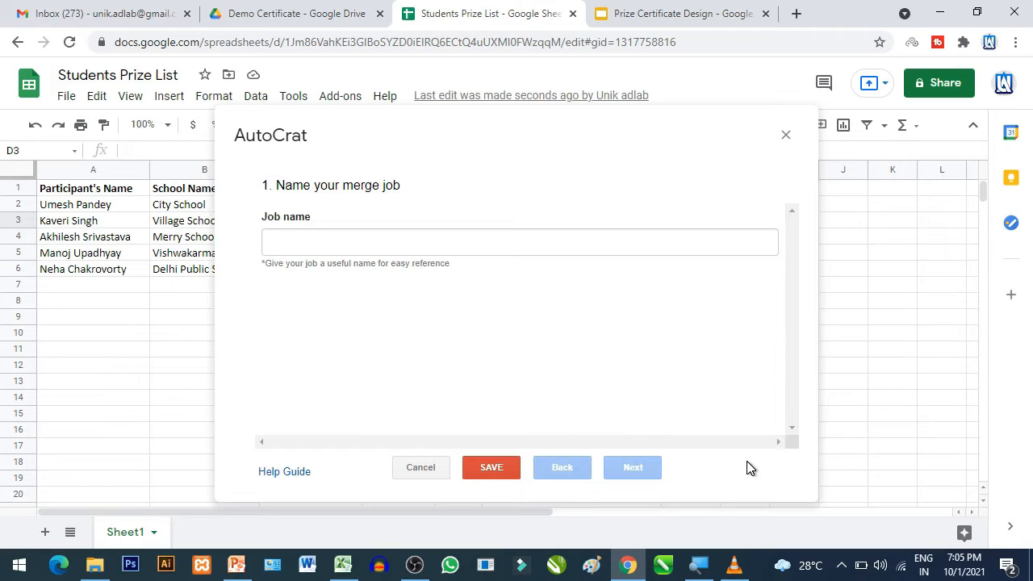
Name the merge job Certificate Merge1 and continue to the template choice
click(296, 244)
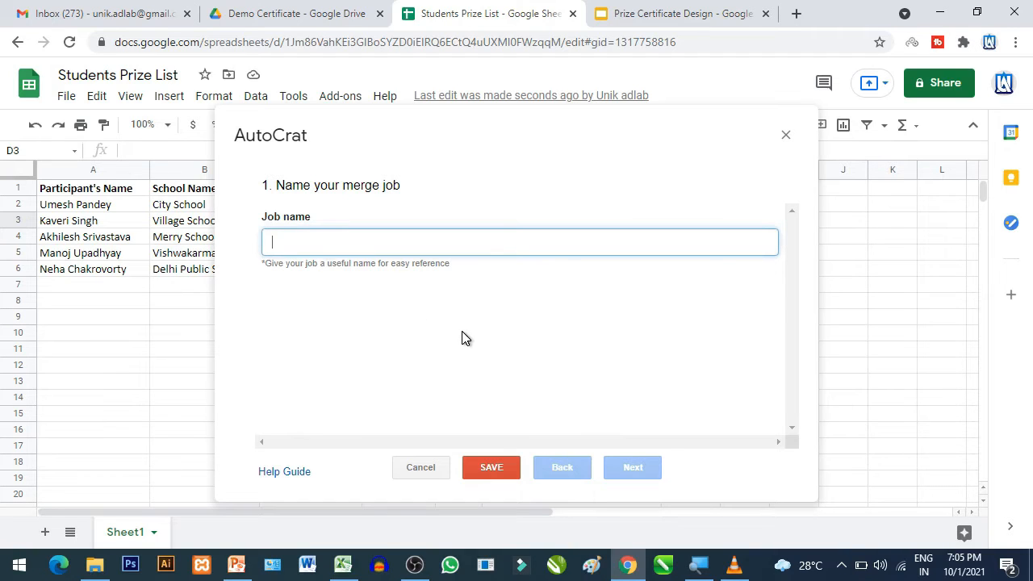
text(Cetifica)
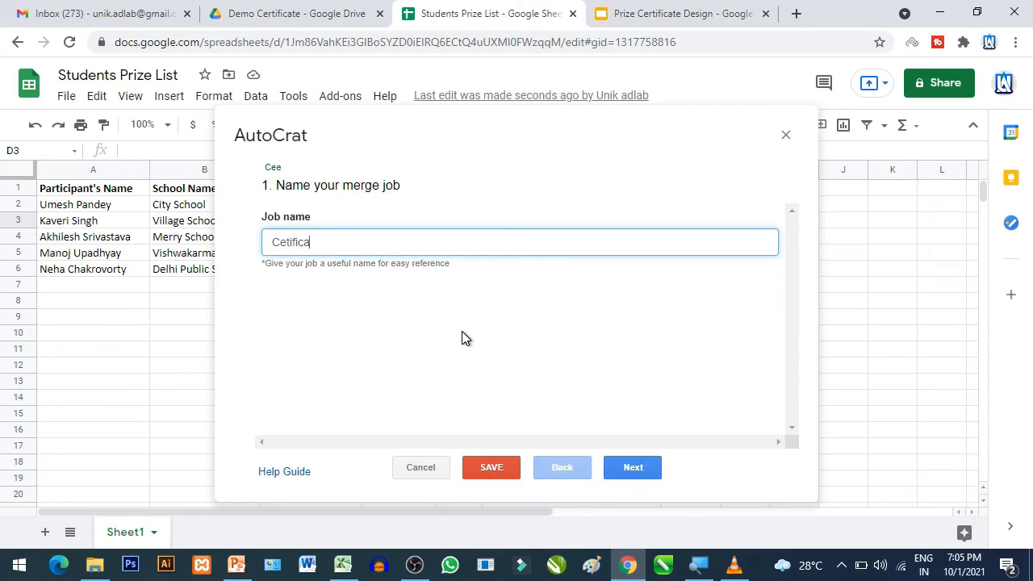
text(te Merge)
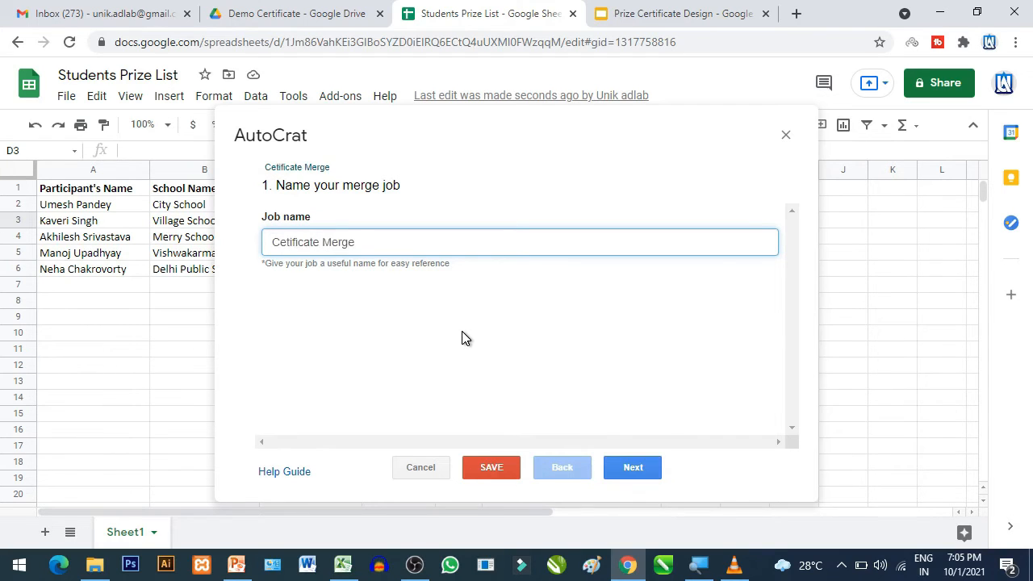
text(1)
right_click(307, 251)
click(330, 265)
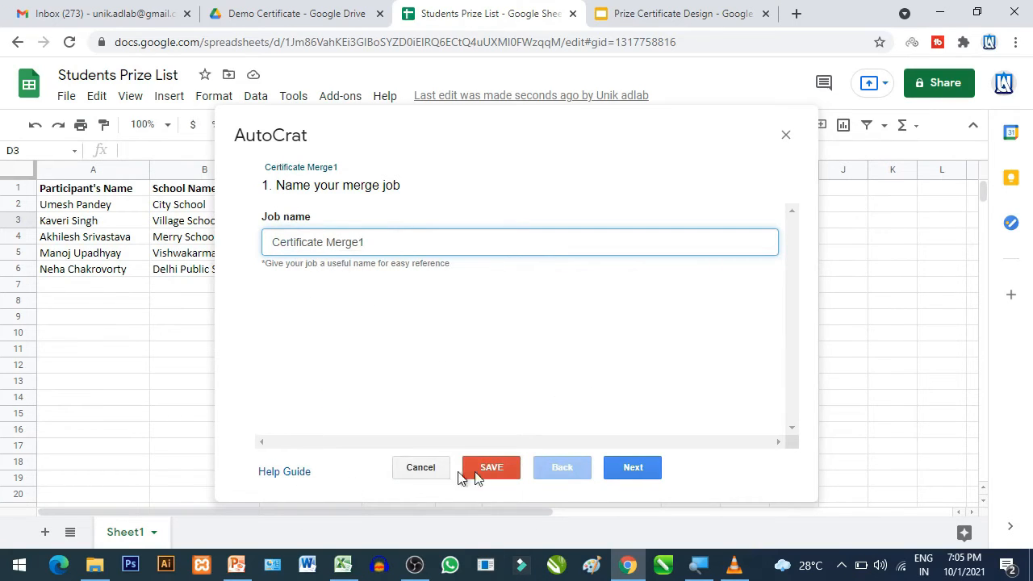
click(634, 468)
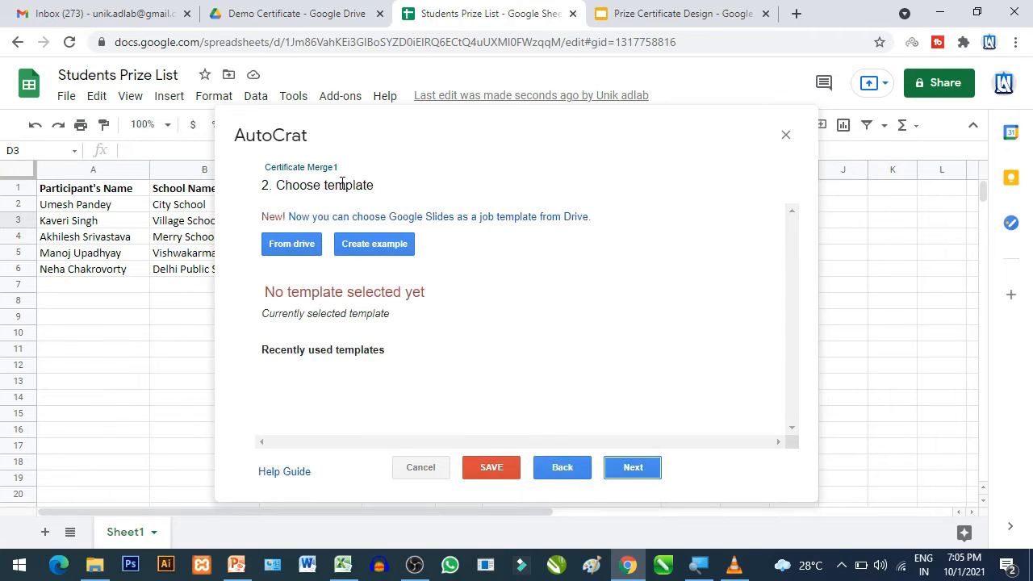
Choose the Prize Certificate Design slides from Drive as the job's template and continue to the data mapping
click(283, 245)
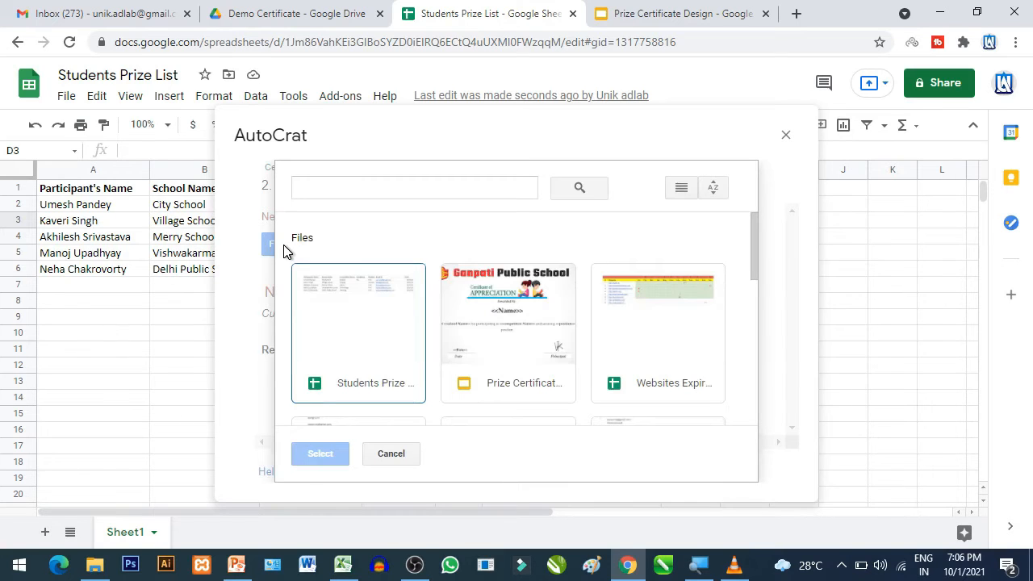
click(499, 335)
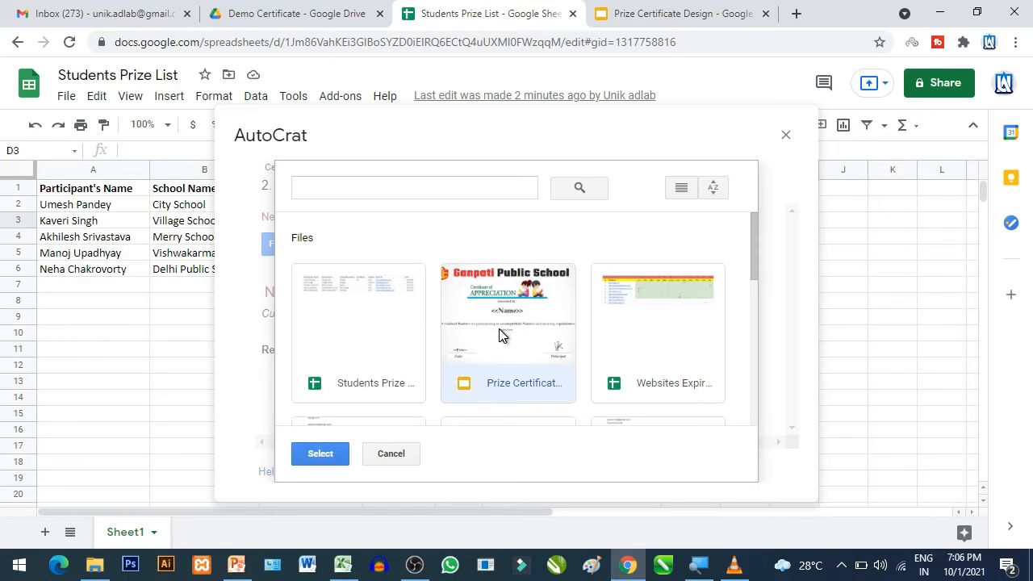
click(320, 454)
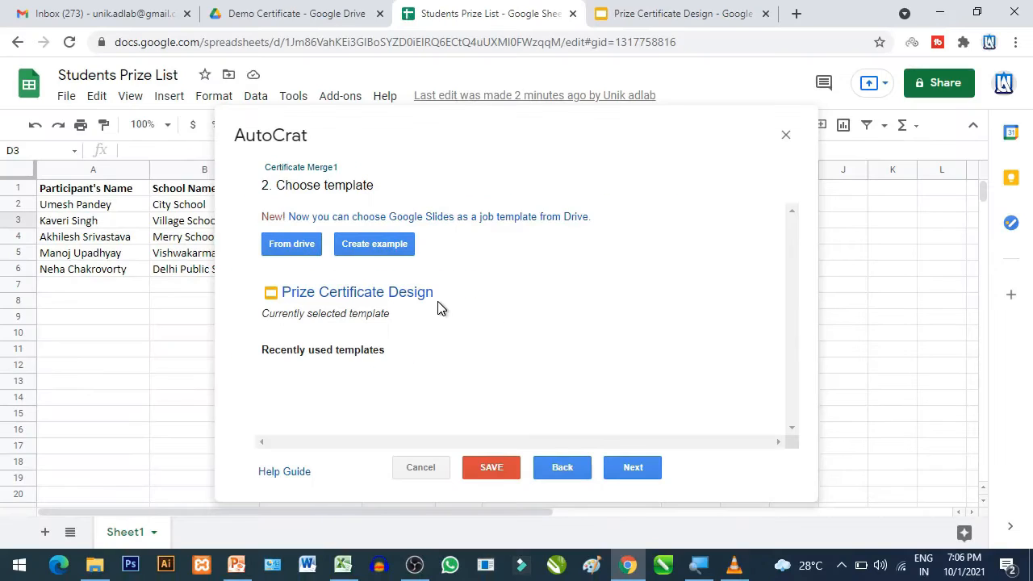
click(632, 469)
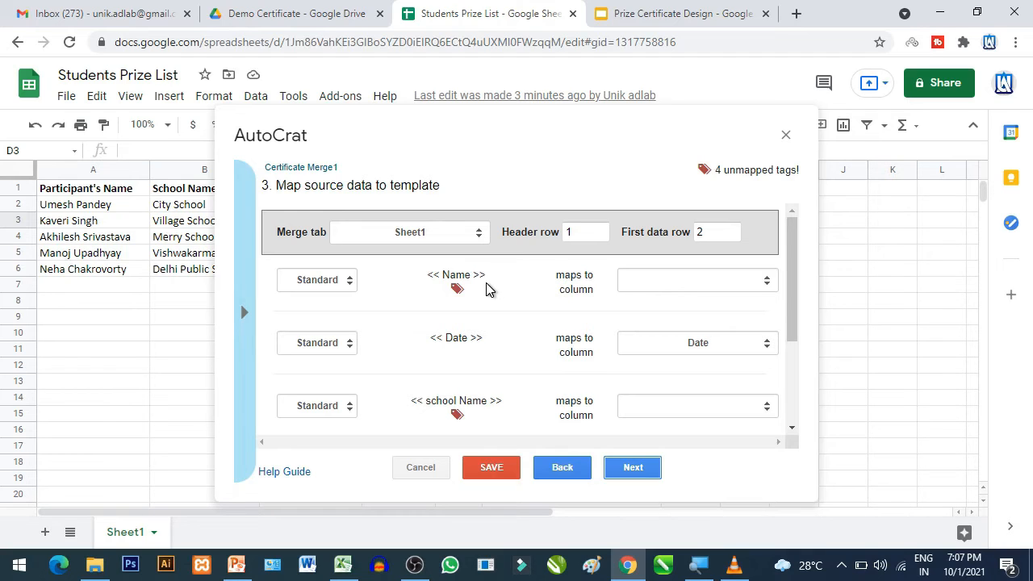
Map the template's Name tag to Participant's Name, the Date tag to Date and the school Name tag to School Name
click(766, 280)
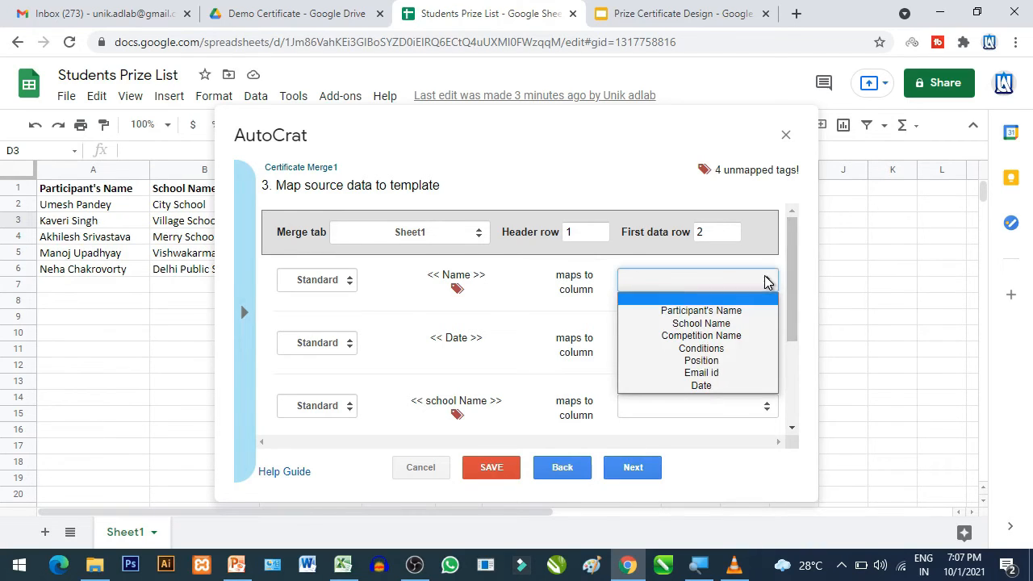
click(722, 312)
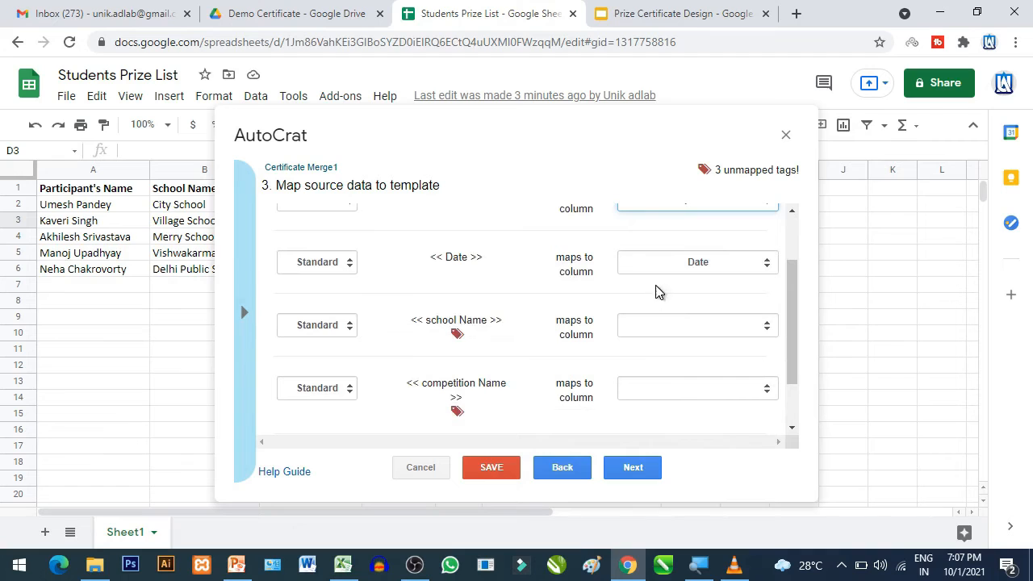
click(734, 263)
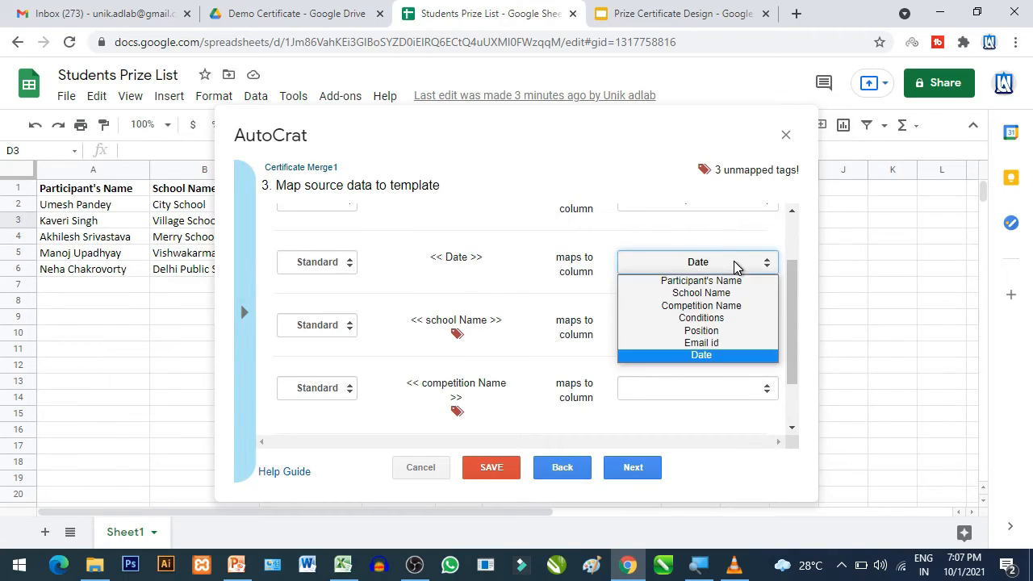
click(731, 355)
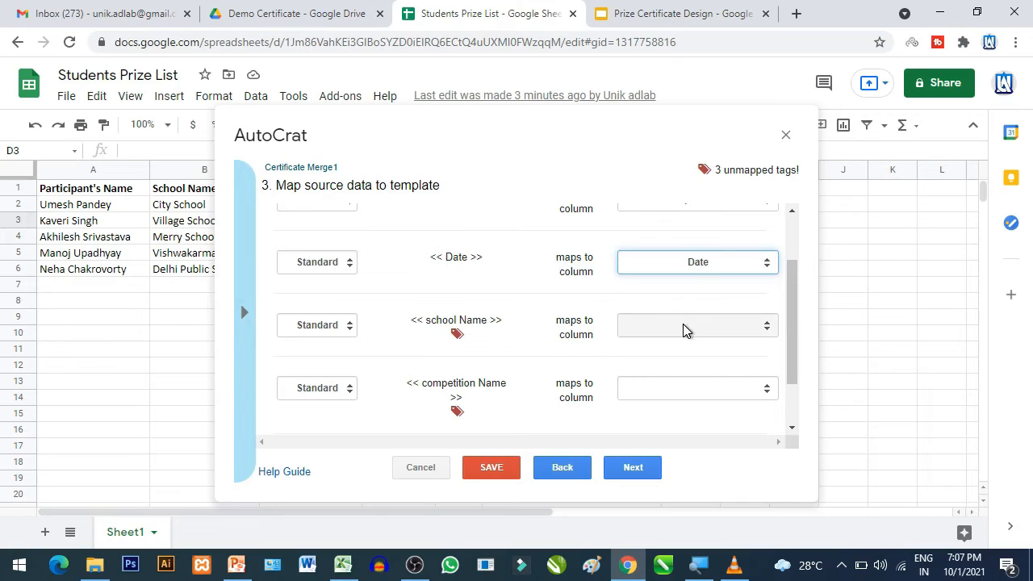
click(690, 334)
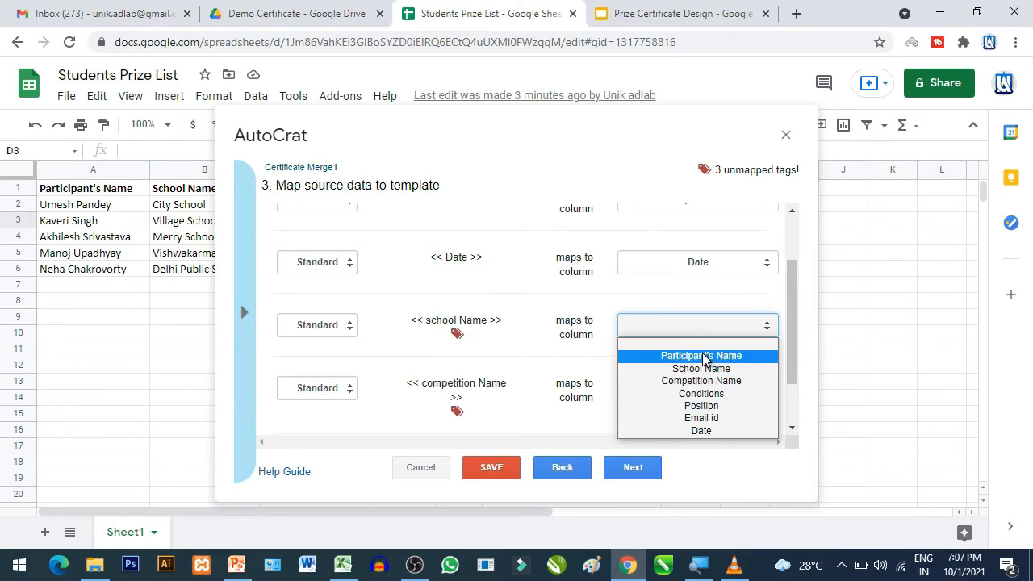
click(700, 368)
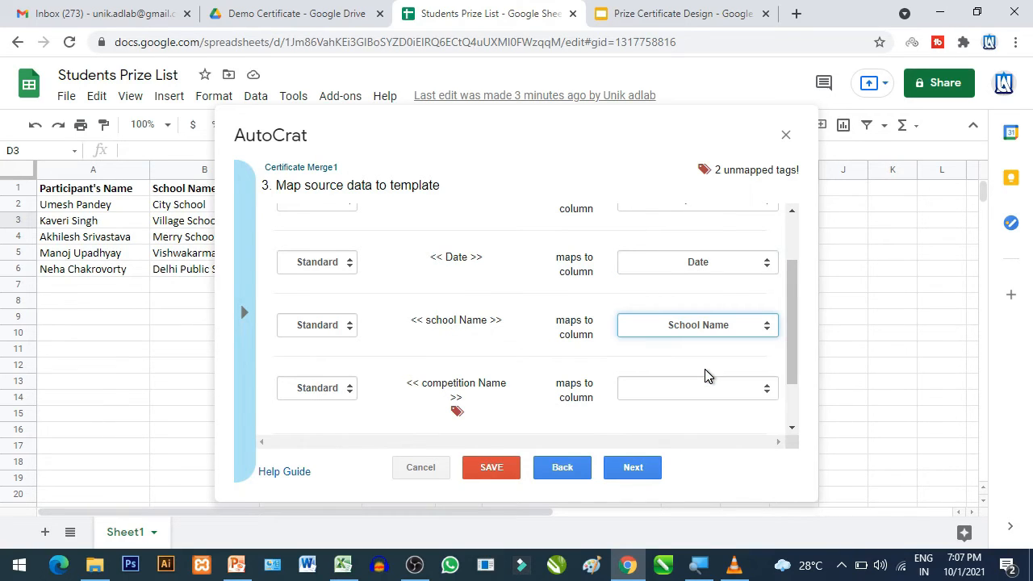
Map the competition Name tag to Competition Name and the position tag to Position, check all mappings and continue to the file settings
scroll(704, 375, down, 2)
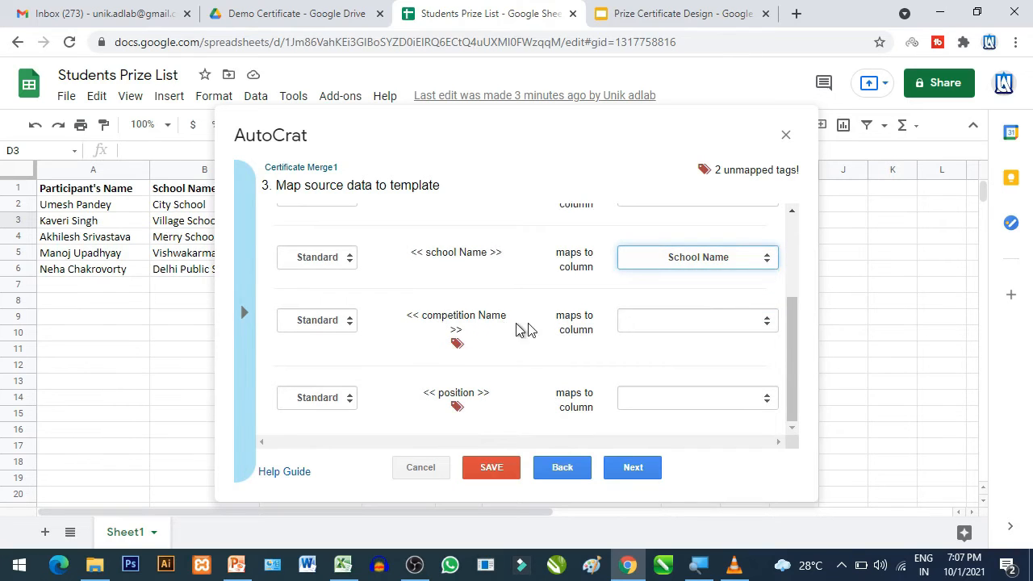
click(669, 324)
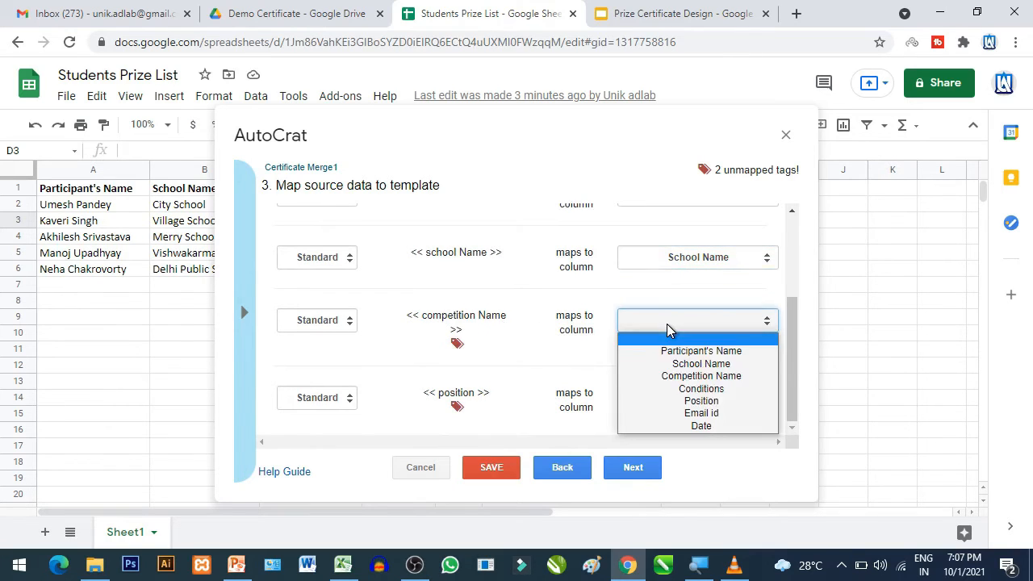
click(714, 377)
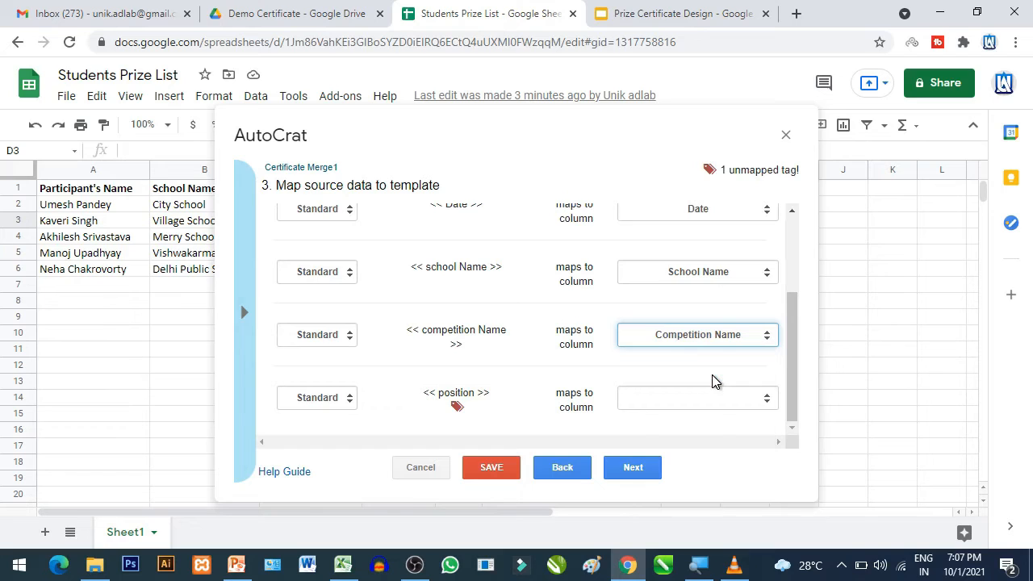
click(683, 395)
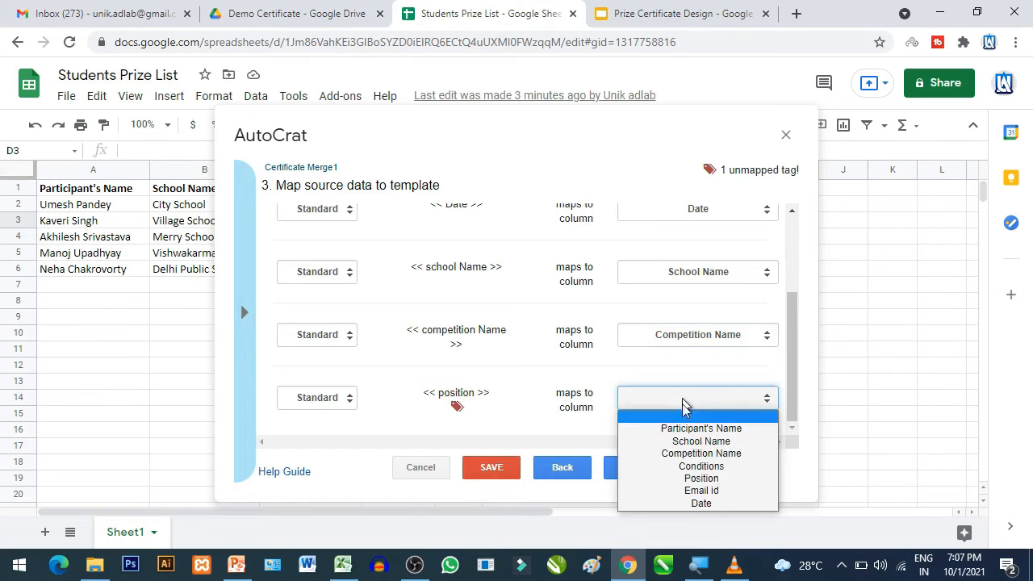
click(701, 479)
scroll(583, 361, up, 3)
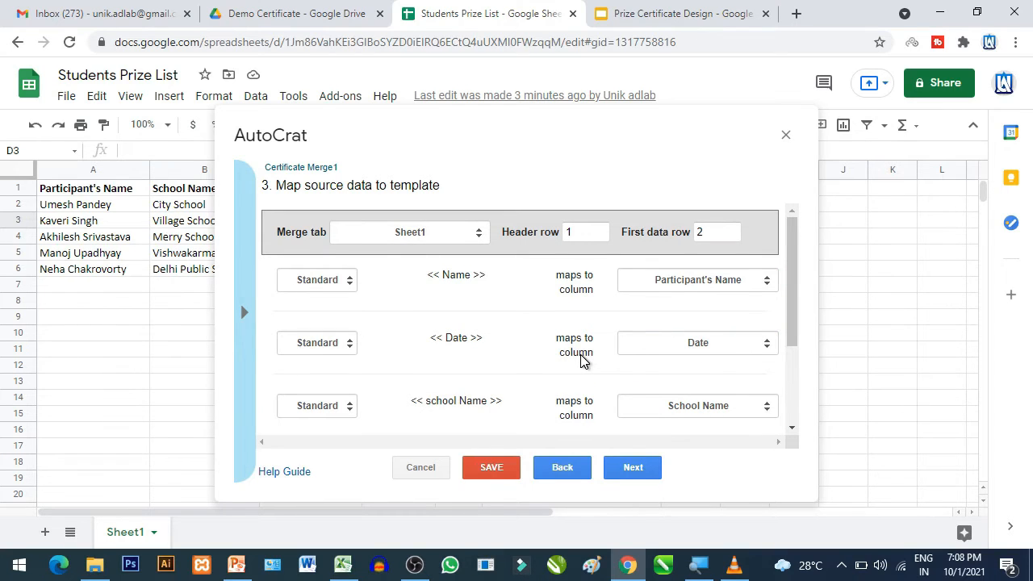
scroll(583, 361, down, 3)
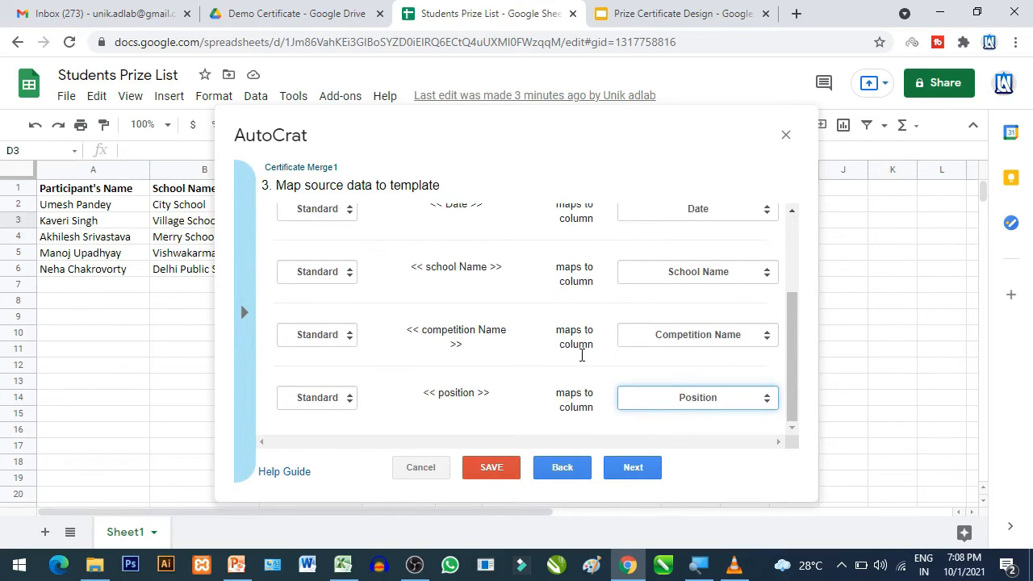
scroll(582, 355, up, 3)
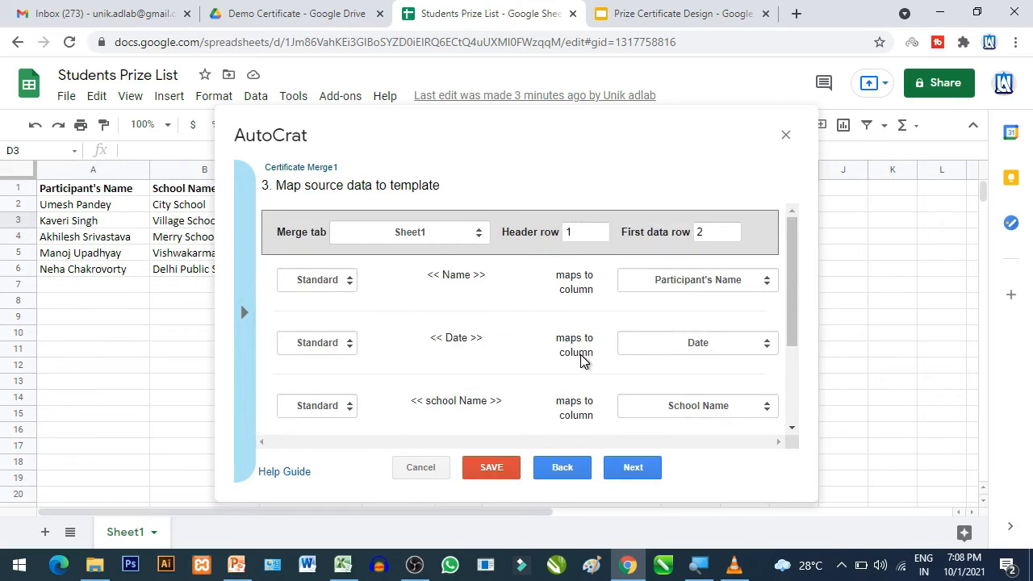
click(626, 469)
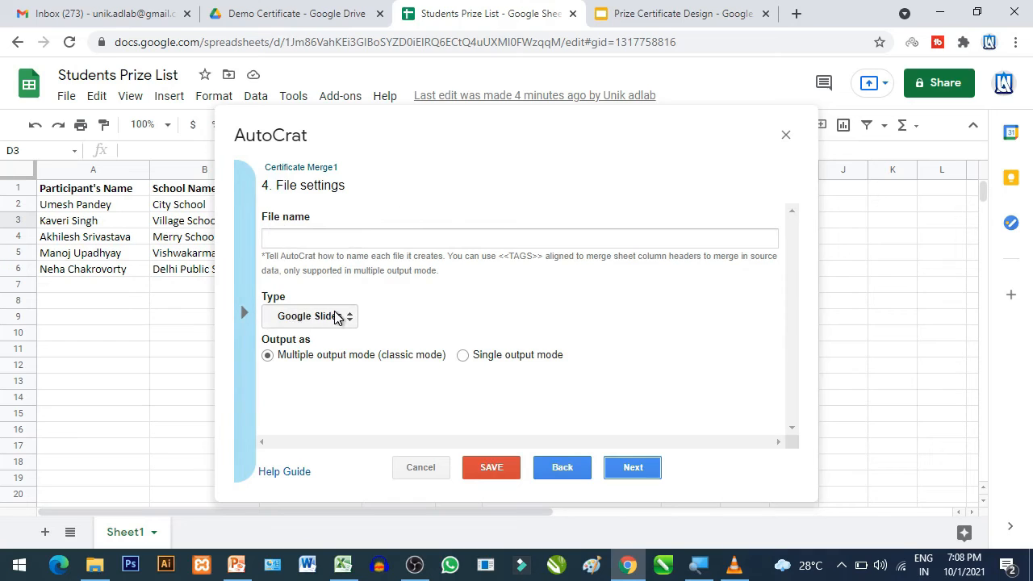
Set the output type to PDF and the file name to Unik Adlab Certificate, and continue to the destination folder
click(312, 321)
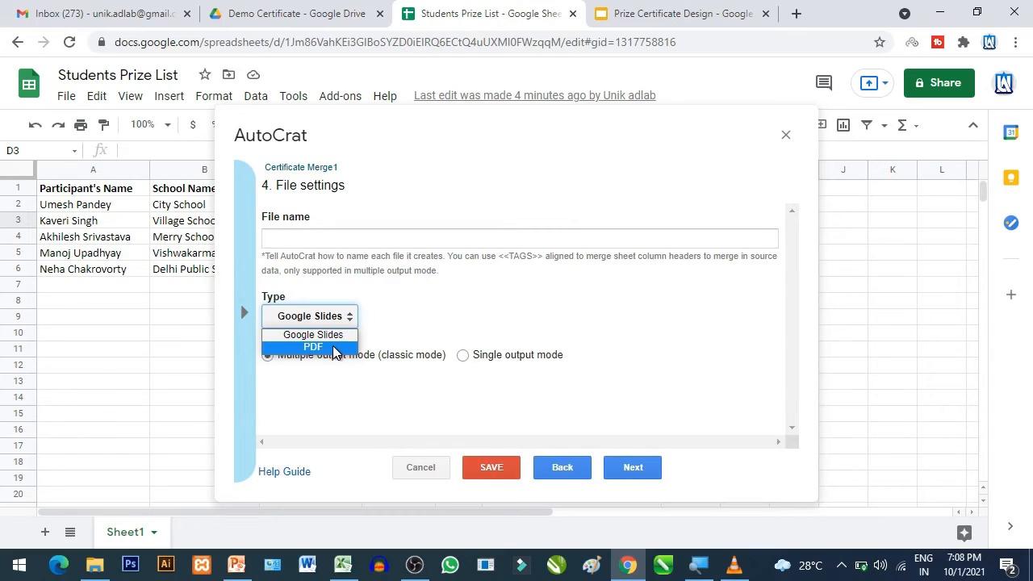
click(329, 347)
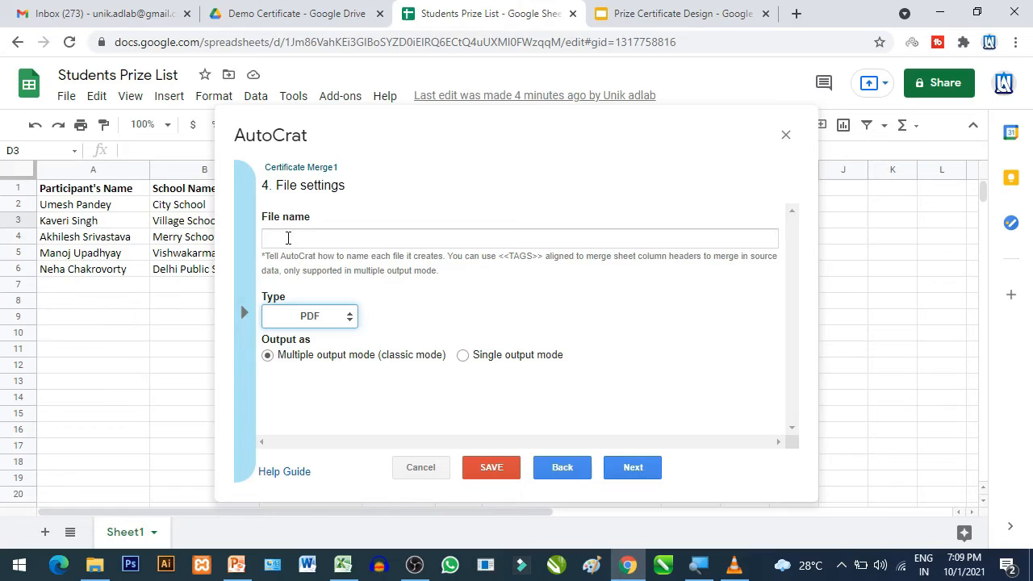
click(288, 237)
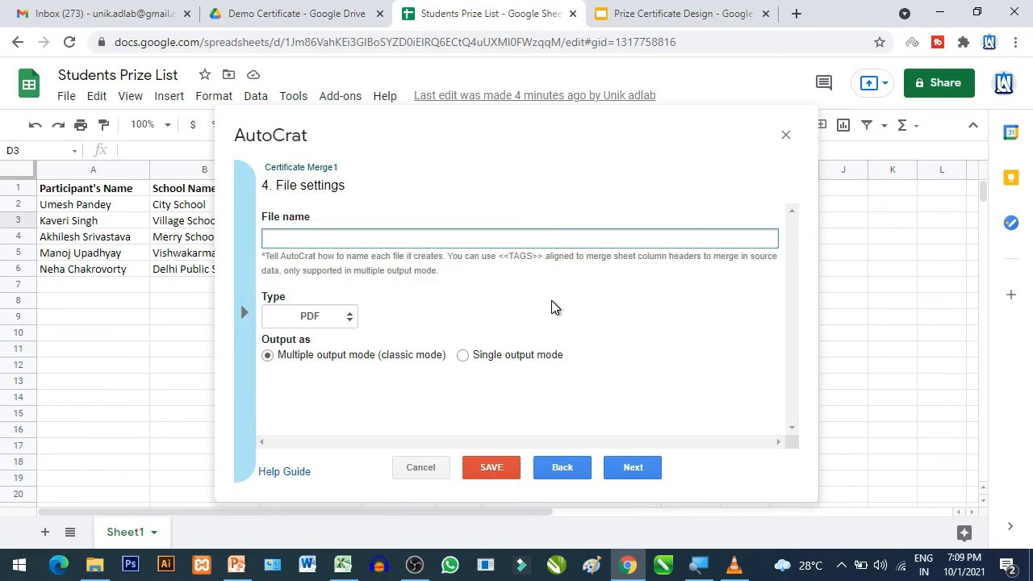
text(Unik Adlab )
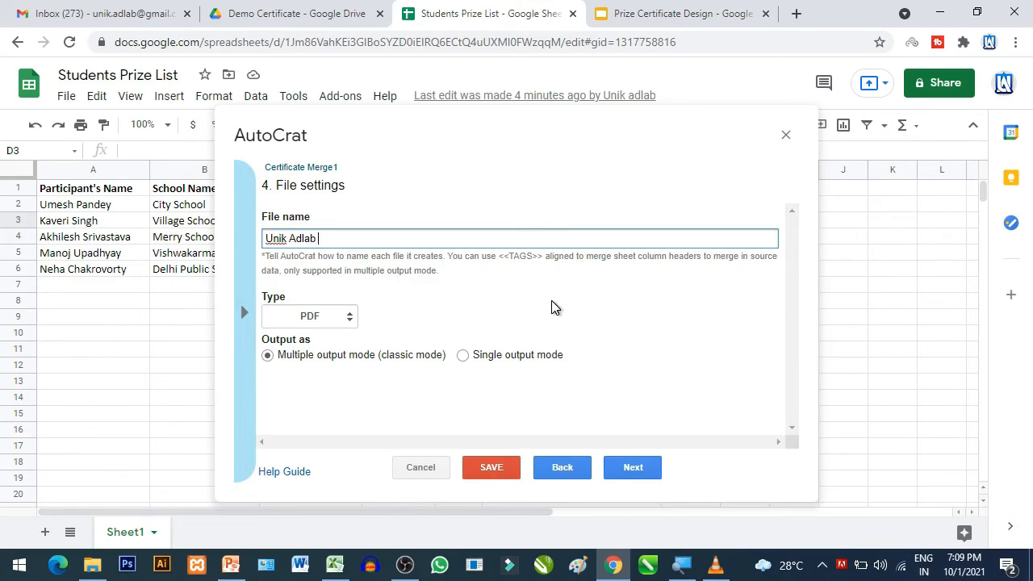
text(Ca)
text(rtificate)
click(632, 468)
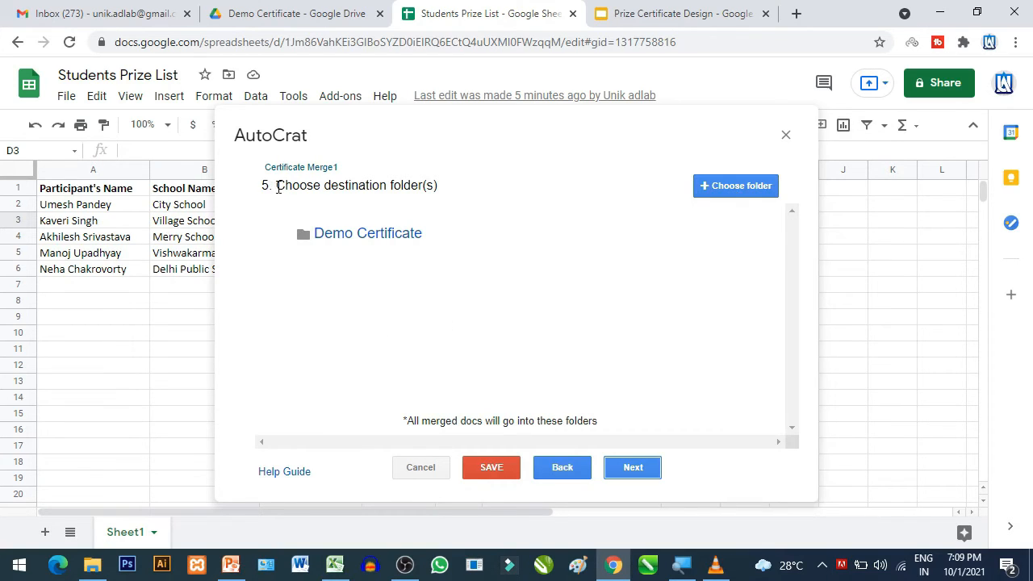
Keep the Demo Certificate destination without a dynamic folder reference, and merge only rows whose Conditions column equals Yes
click(632, 468)
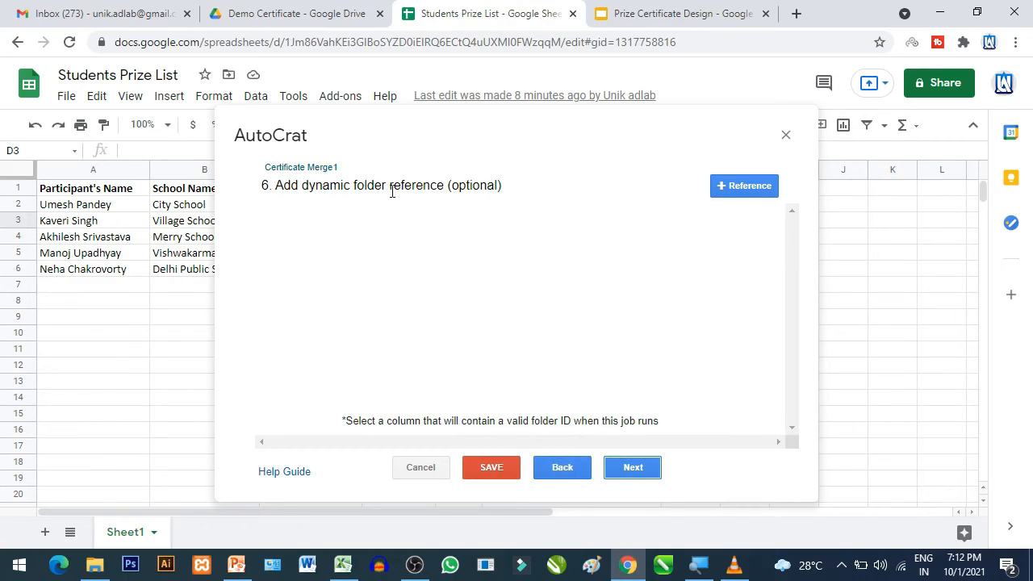
click(633, 469)
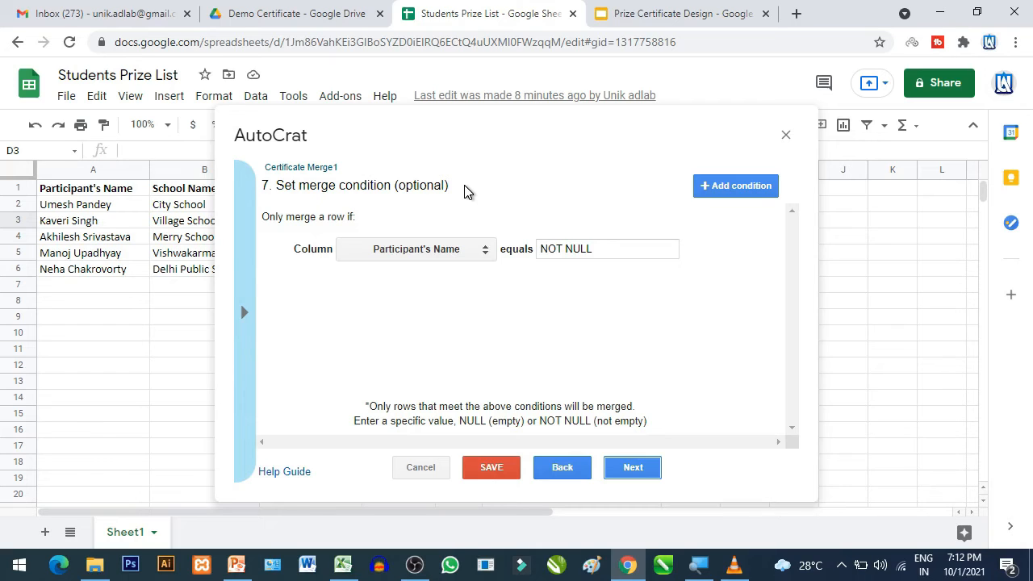
click(468, 253)
click(464, 305)
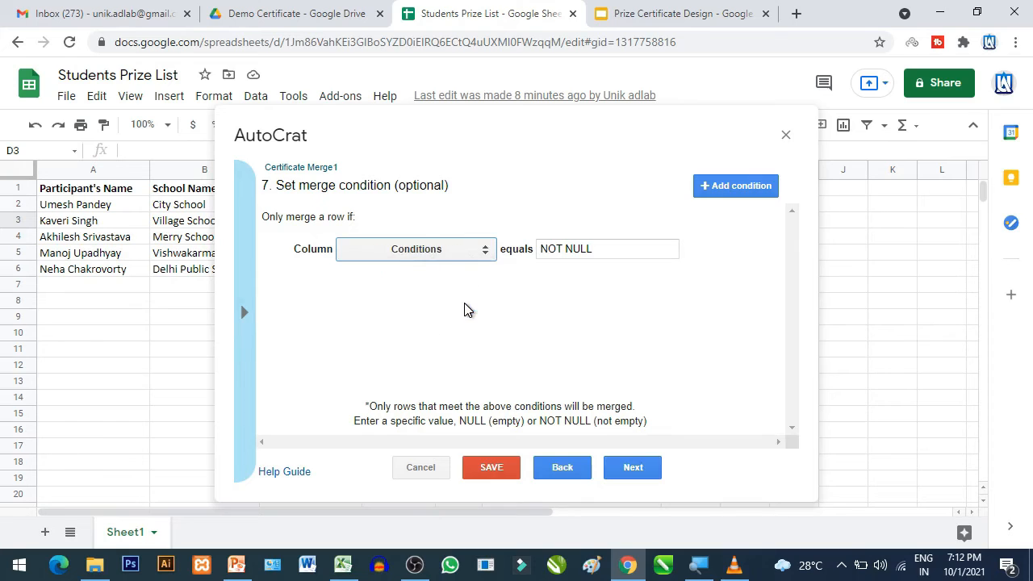
click(633, 249)
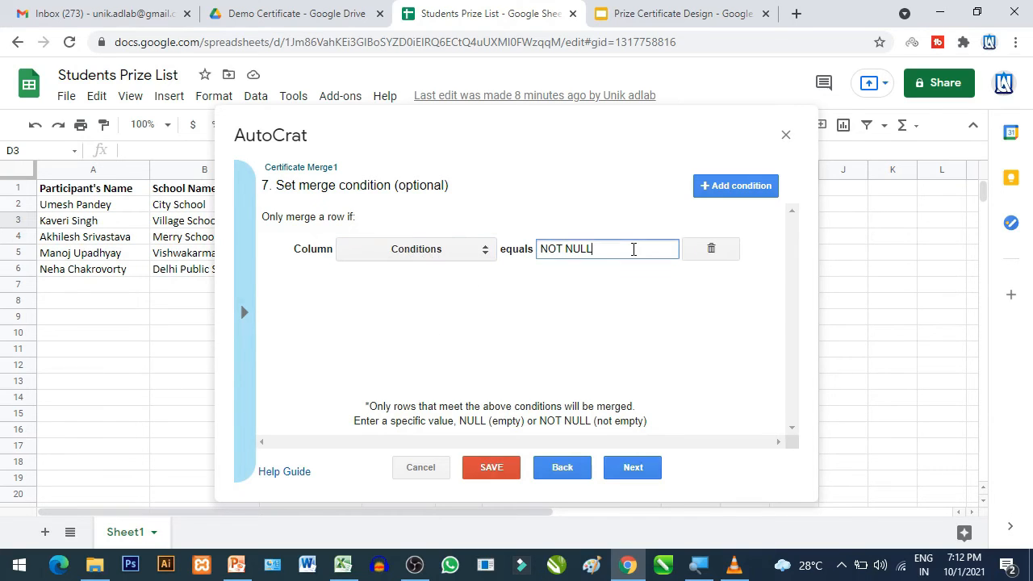
drag(633, 249, 536, 251)
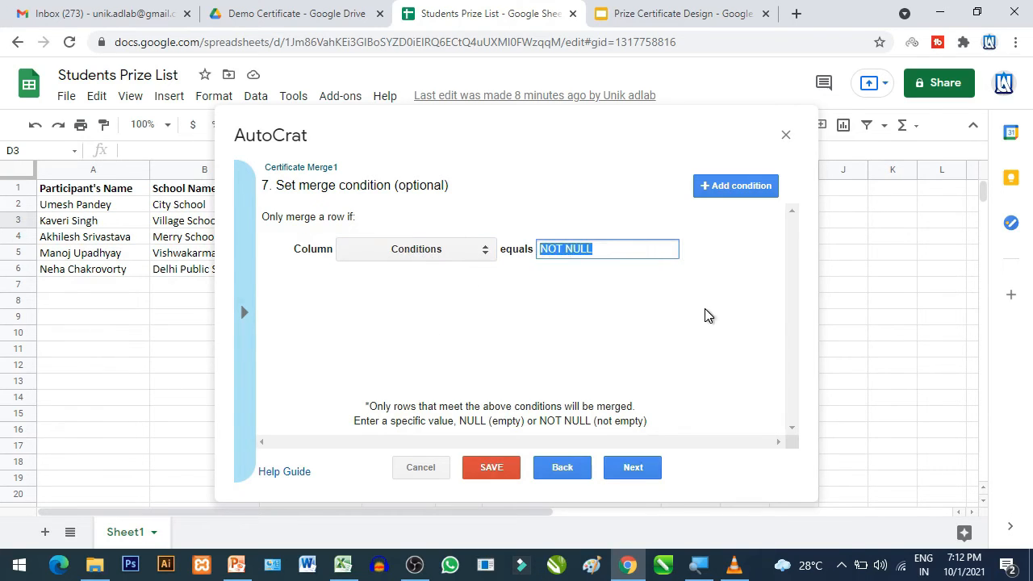
text(Yes)
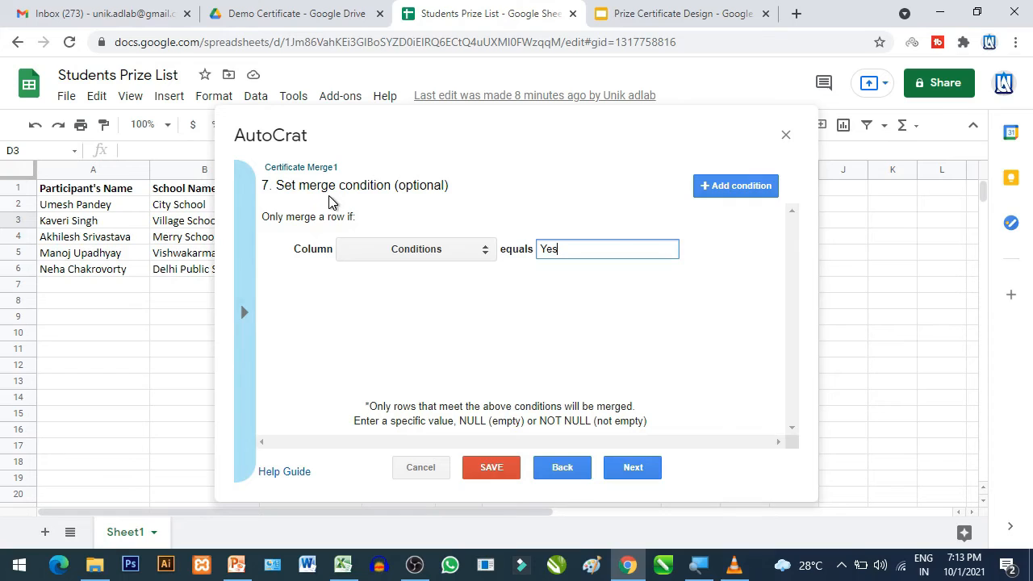
click(639, 471)
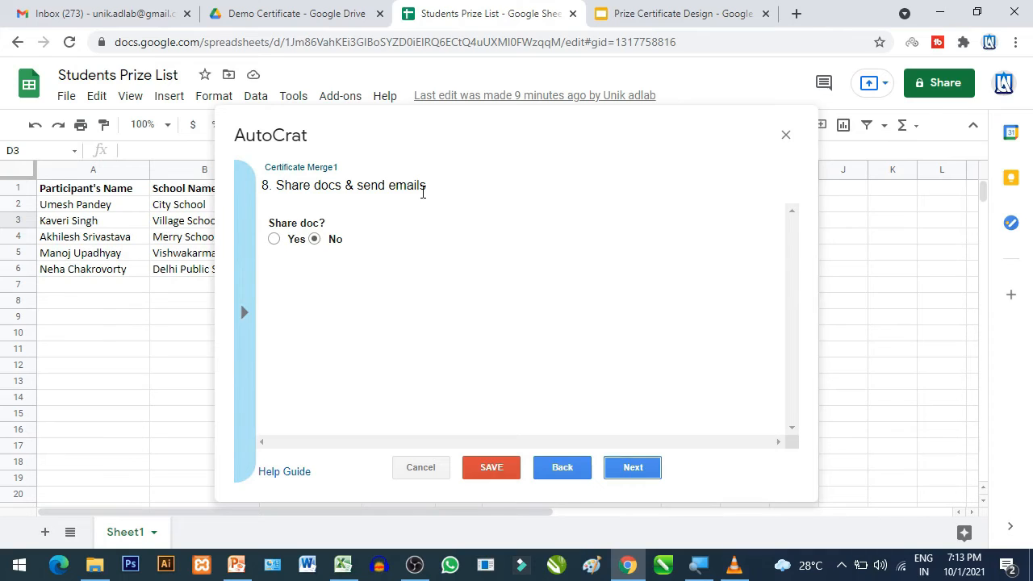
Enable document sharing as PDF, disallow collaborators from re-sharing and send from the generic no-reply address
click(274, 239)
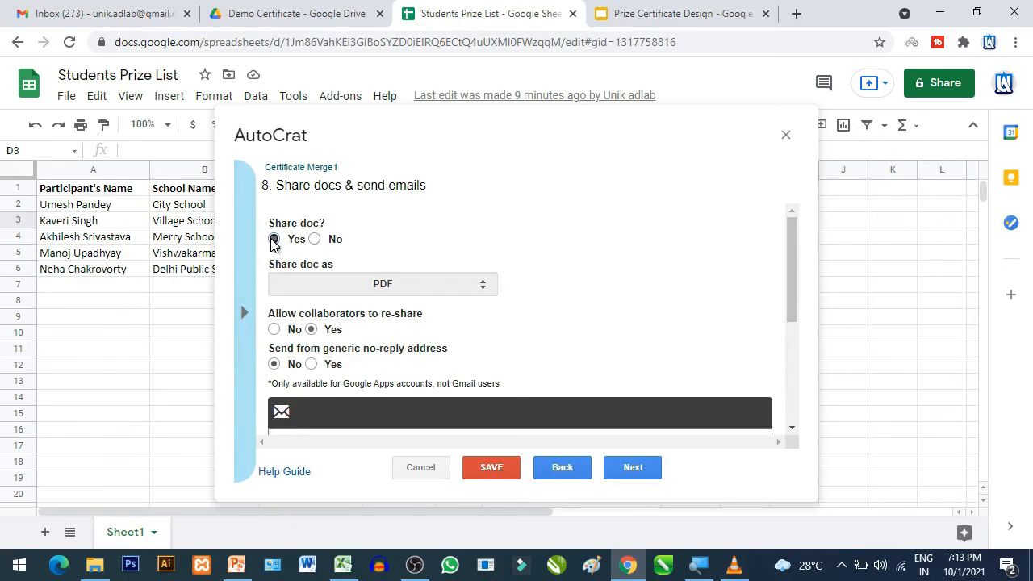
scroll(388, 267, down, 2)
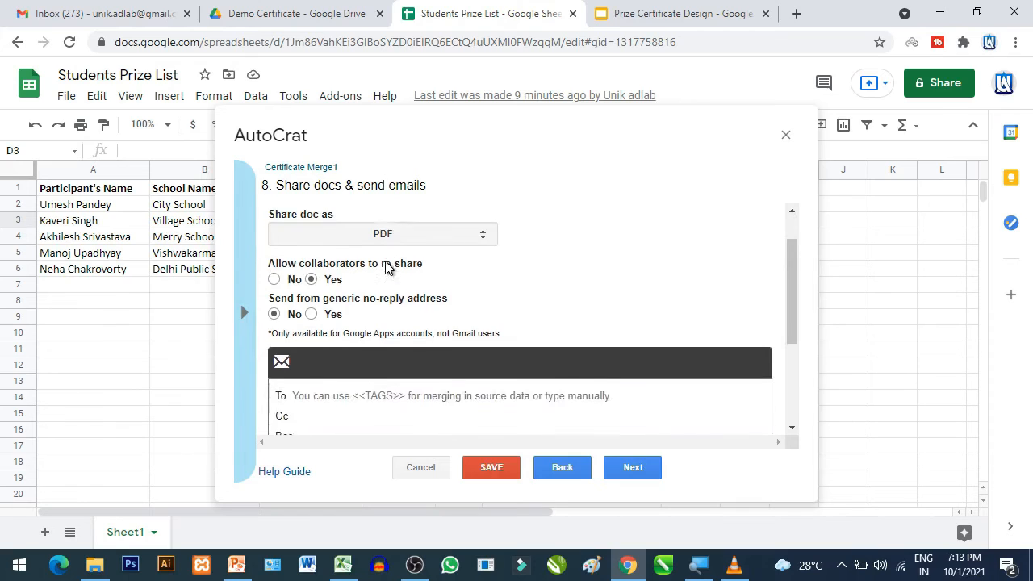
scroll(386, 267, up, 2)
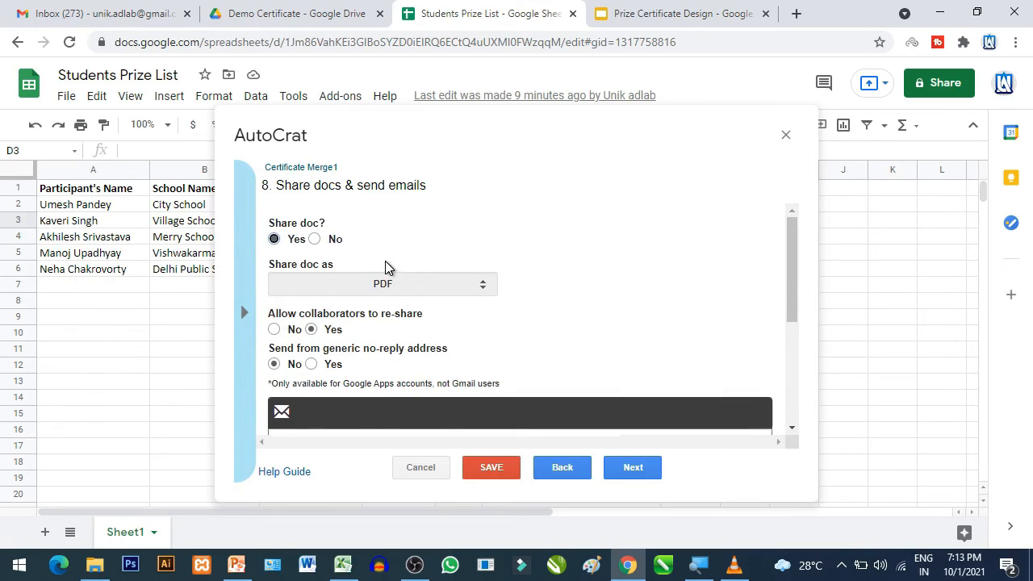
scroll(280, 303, down, 1)
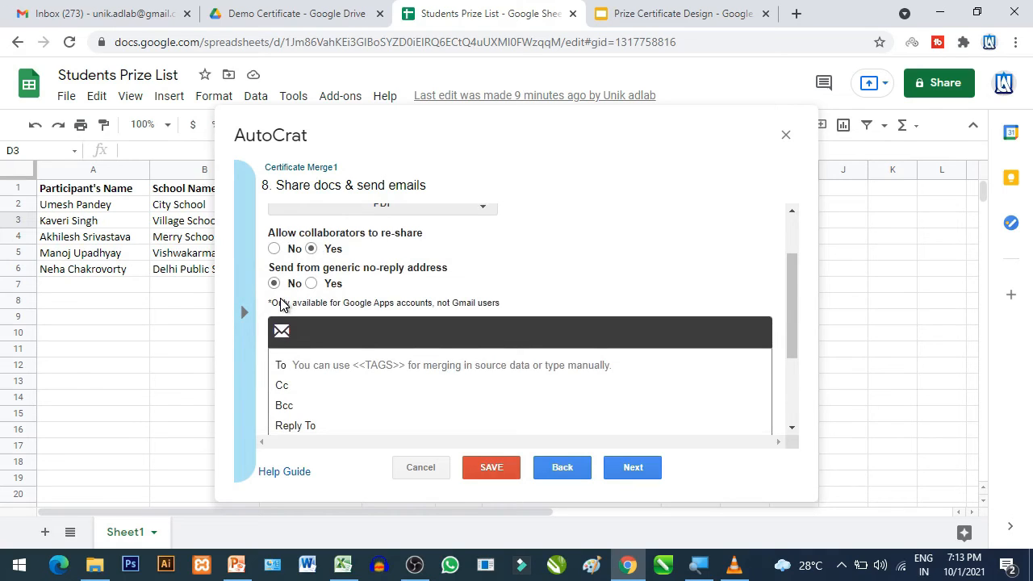
scroll(280, 303, up, 1)
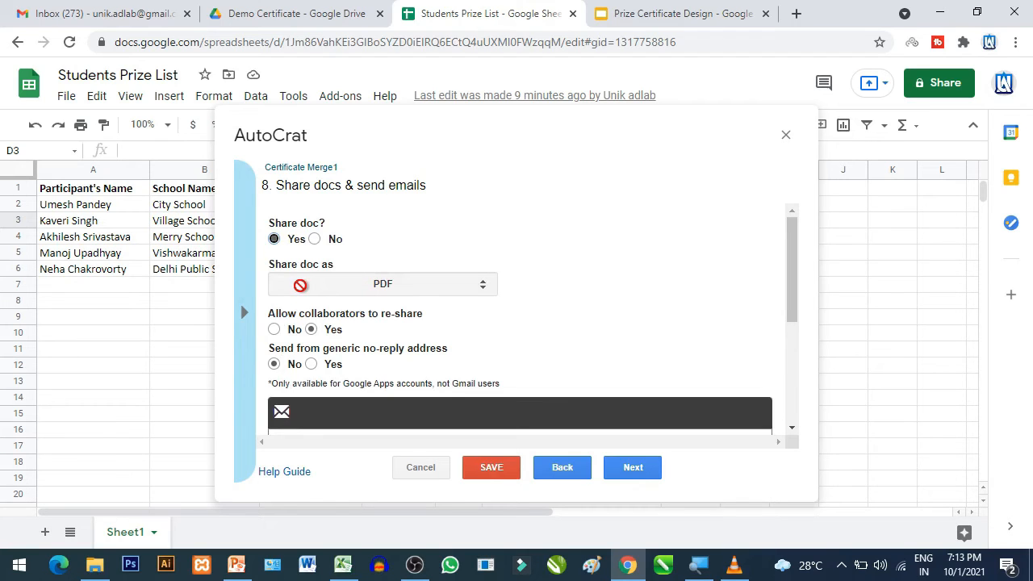
scroll(299, 285, down, 1)
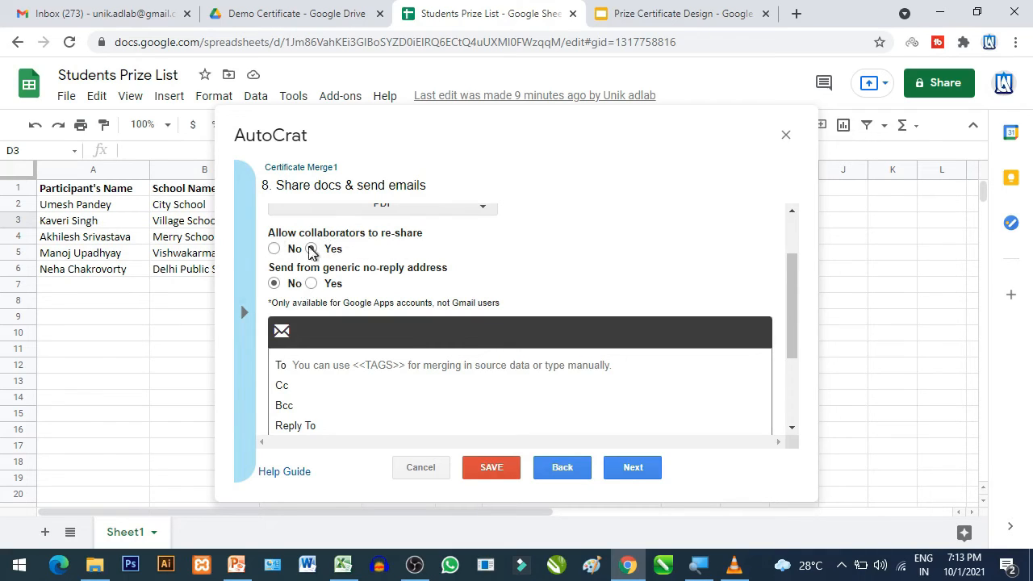
click(274, 250)
click(312, 285)
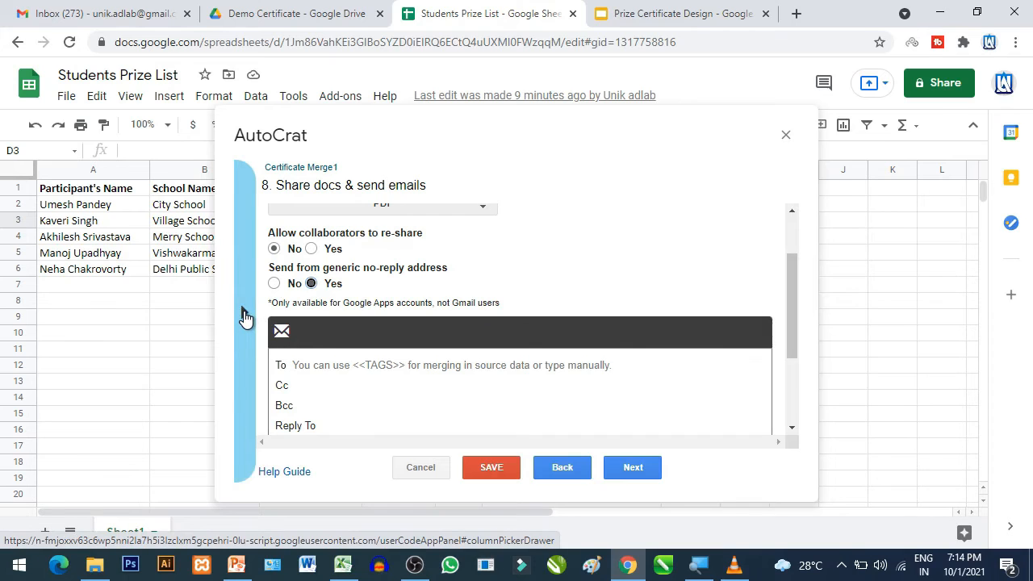
Address the job's email to the <<Email id>> tag copied from the column tag list
scroll(300, 365, down, 1)
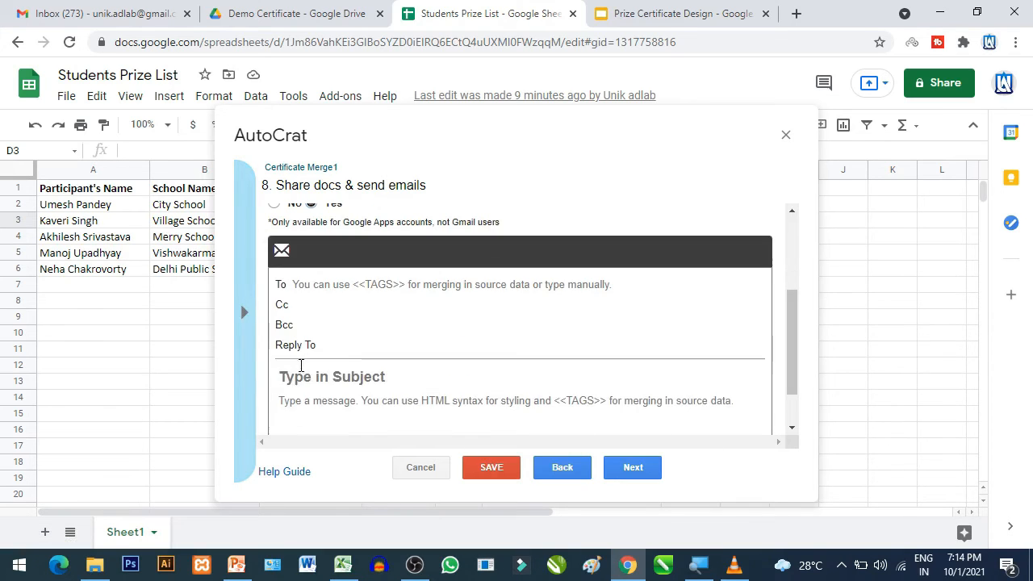
click(244, 313)
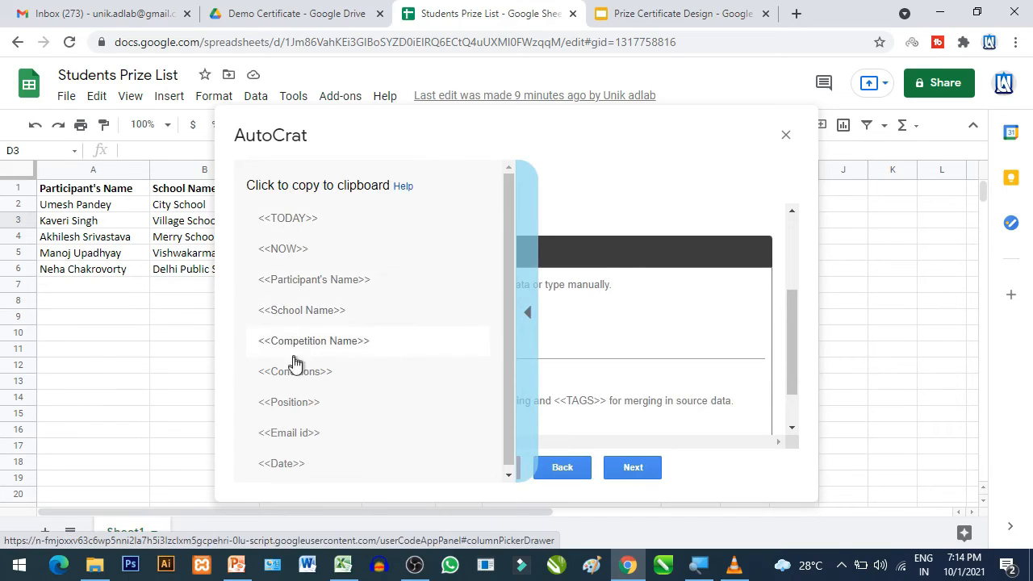
click(297, 434)
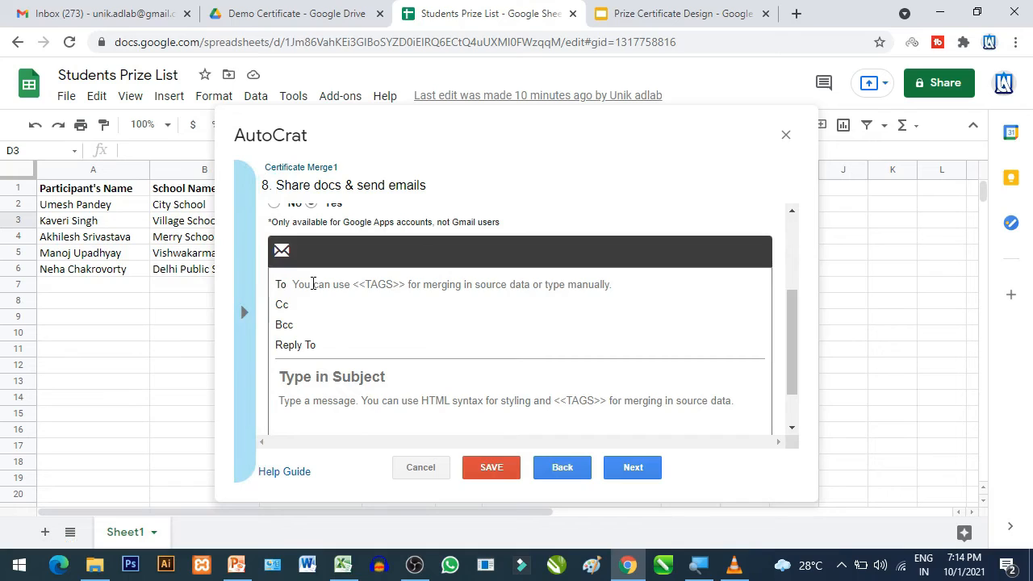
click(314, 284)
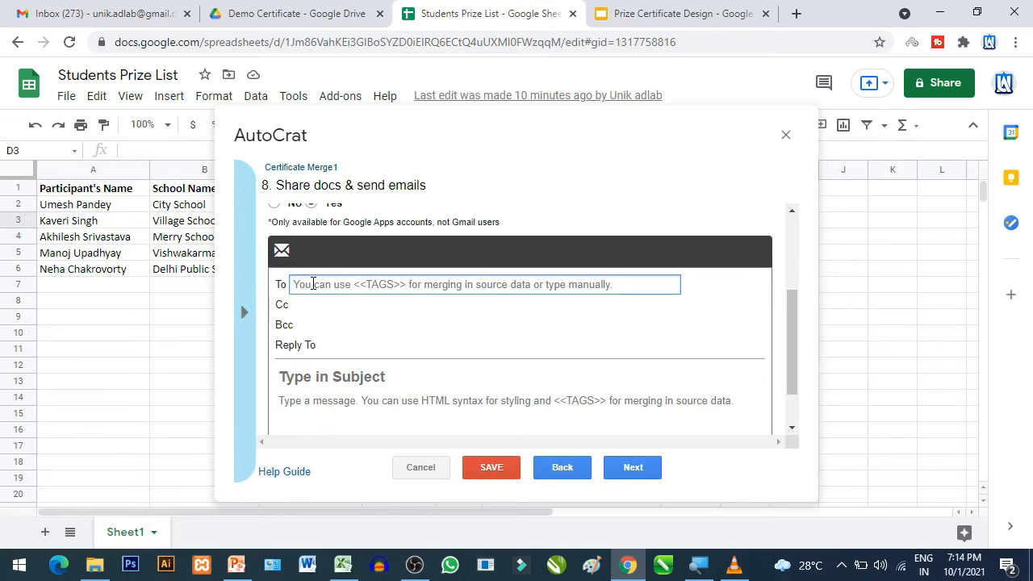
text(<<Email id>>)
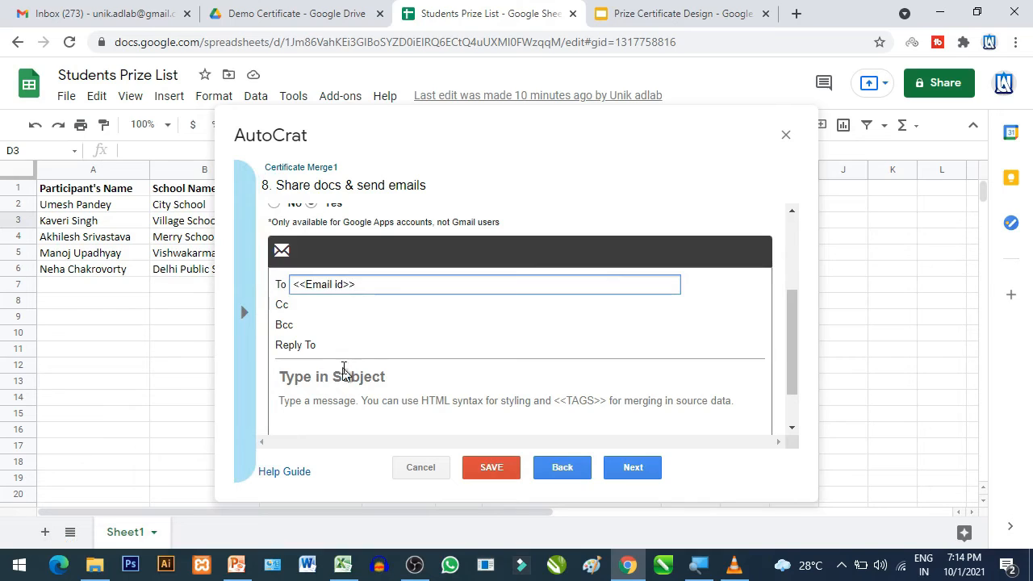
Enter "Unik Adlab Competion Certificat" as the email subject
click(334, 376)
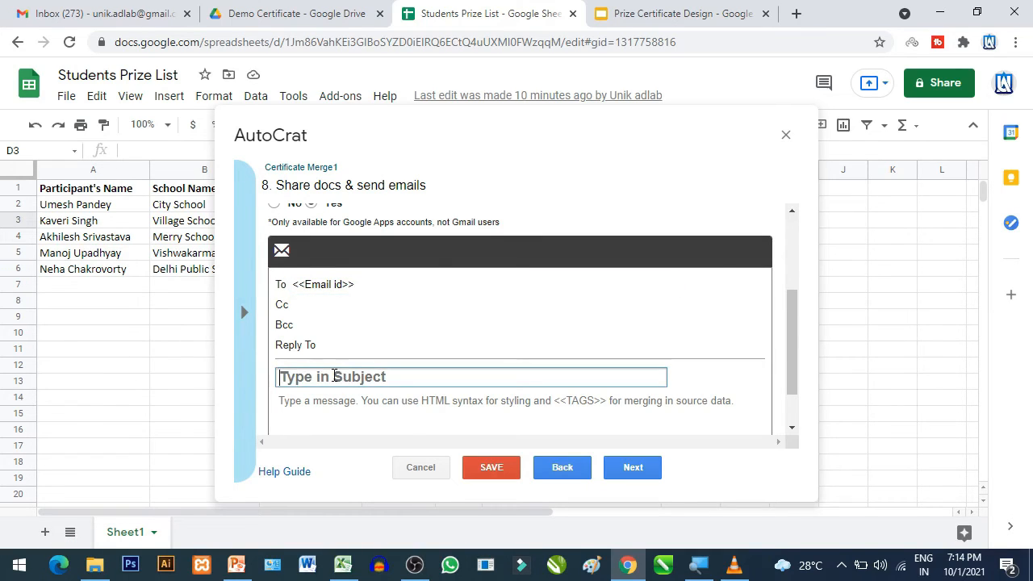
text(Unik )
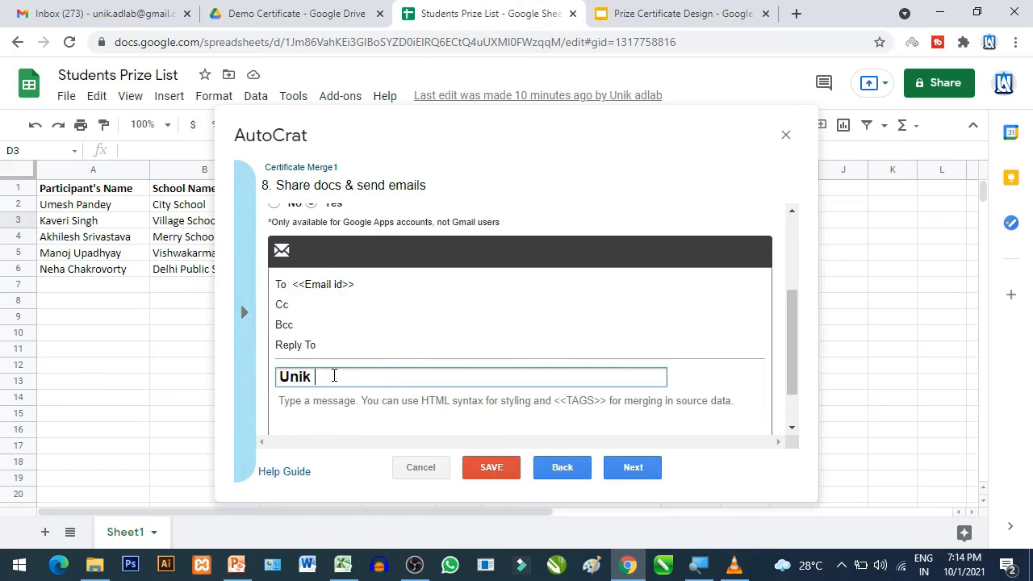
text(Adlab D)
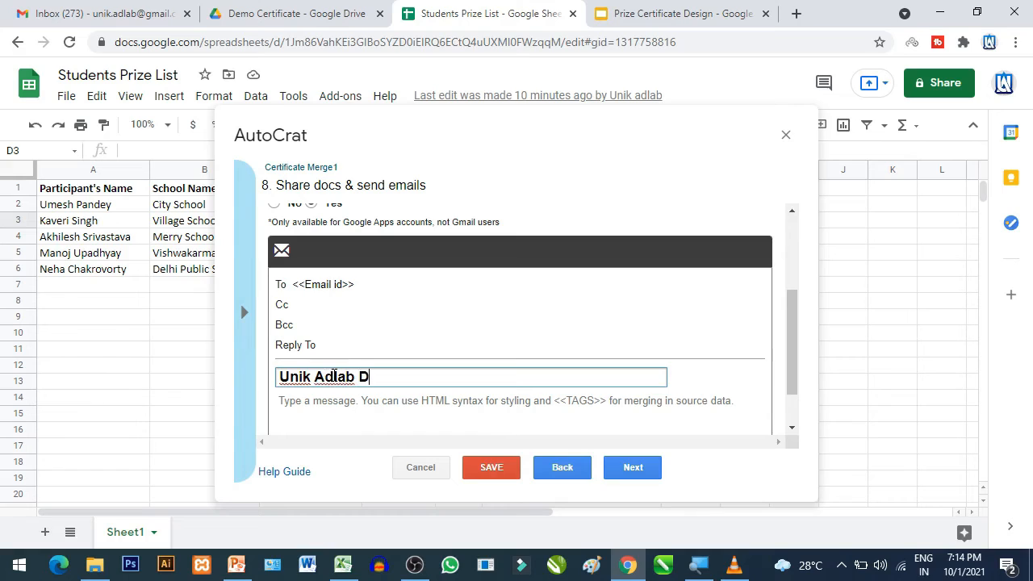
key(BackSpace)
text(Competiton C)
key(BackSpace)
key(BackSpace)
key(BackSpace)
key(BackSpace)
key(BackSpace)
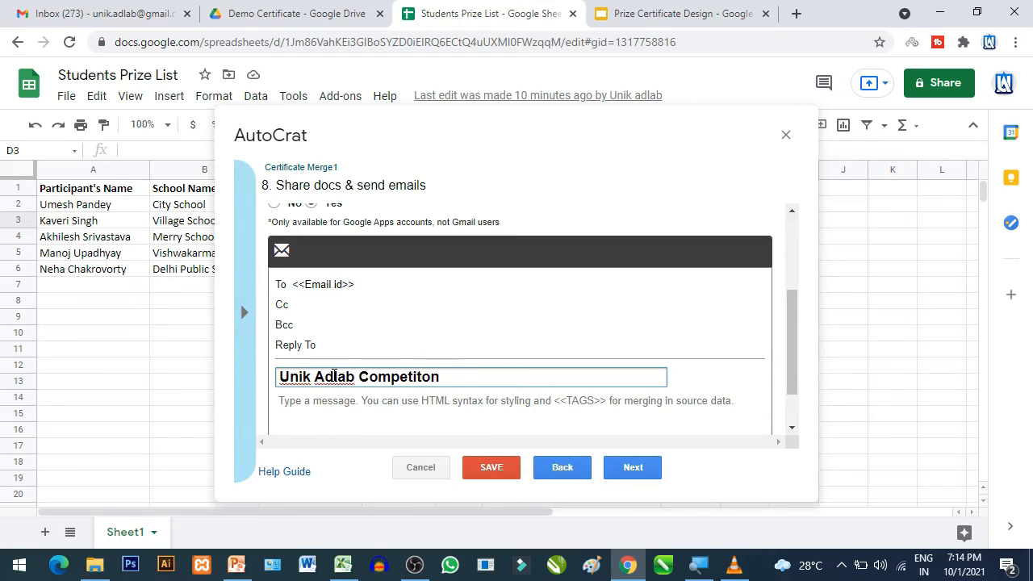
key(BackSpace)
text(tion)
key(BackSpace)
key(BackSpace)
key(BackSpace)
key(BackSpace)
text(ion Certificat)
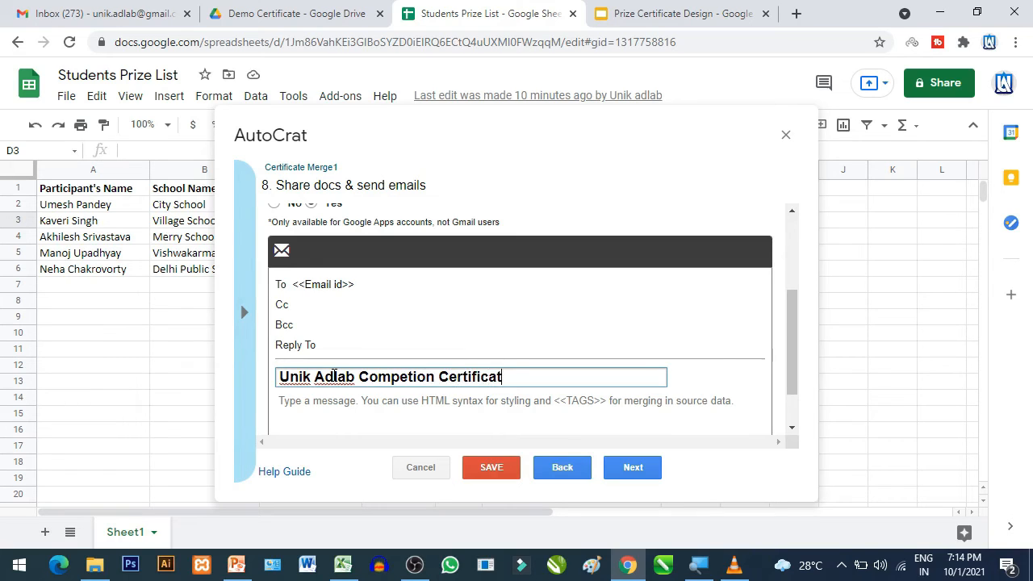
Start the email message with "Dear," followed by the <<Participant's Name>> tag on the next line
scroll(334, 373, down, 2)
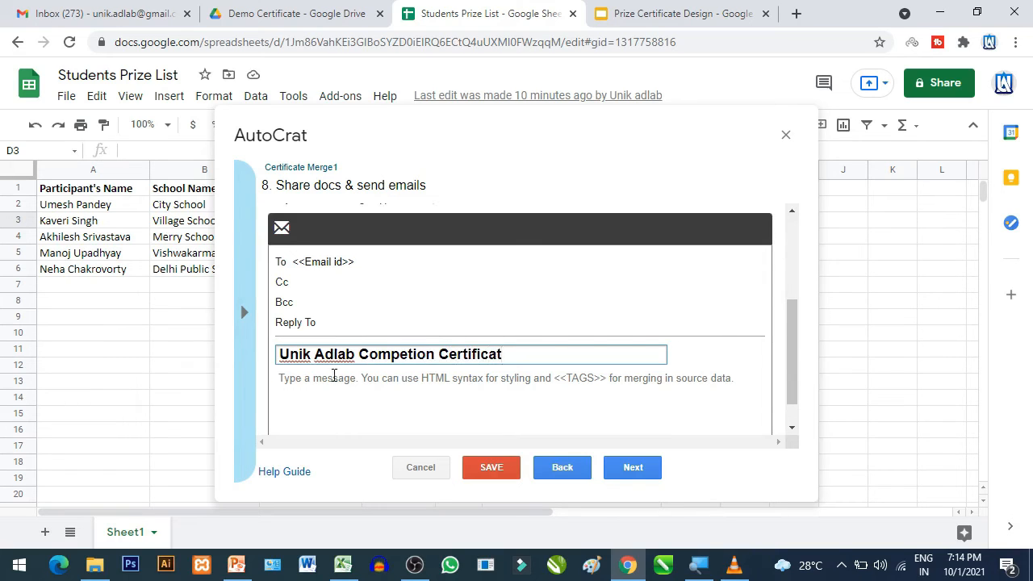
click(300, 345)
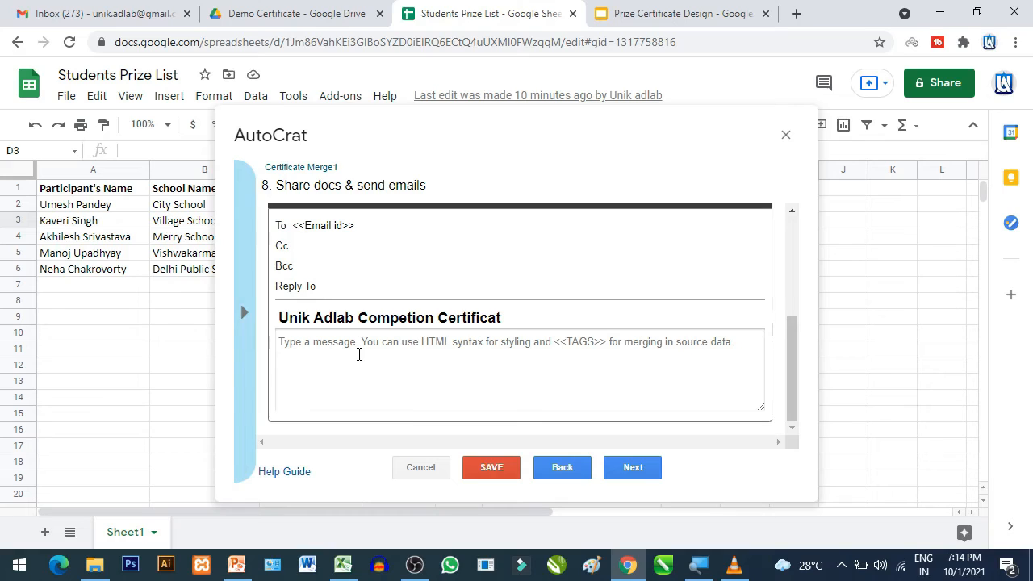
text(Dear,)
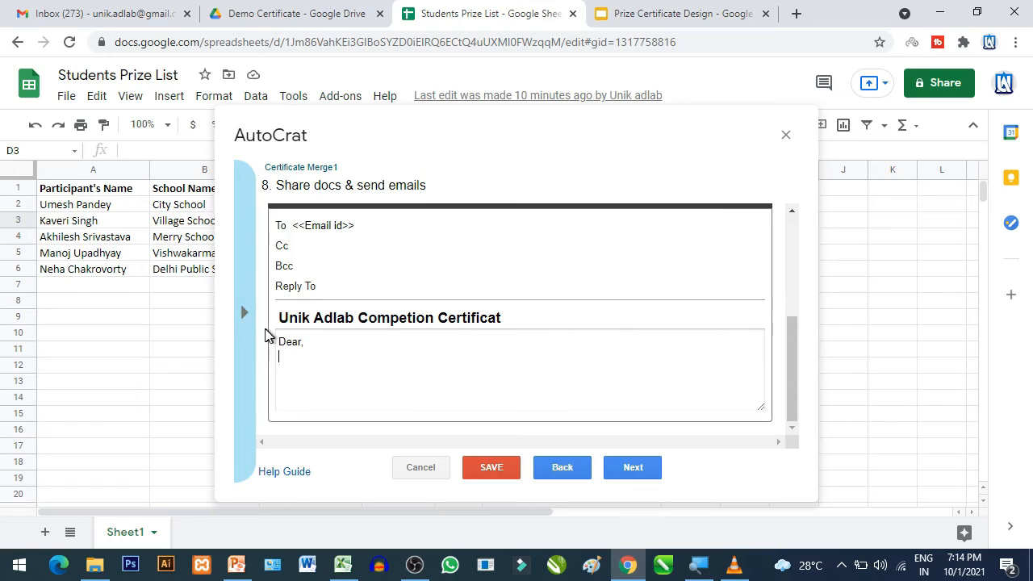
click(246, 320)
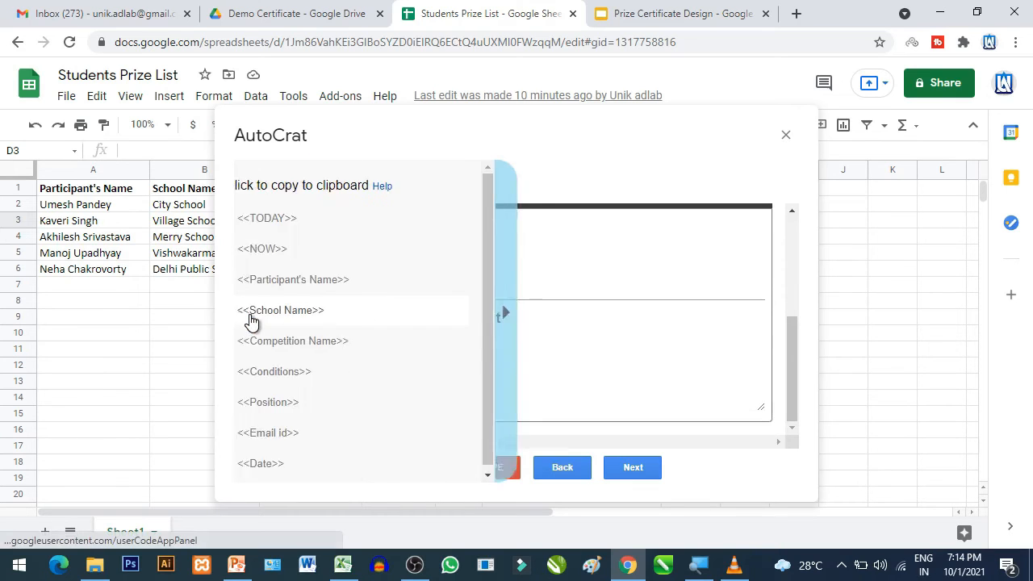
click(312, 280)
click(324, 345)
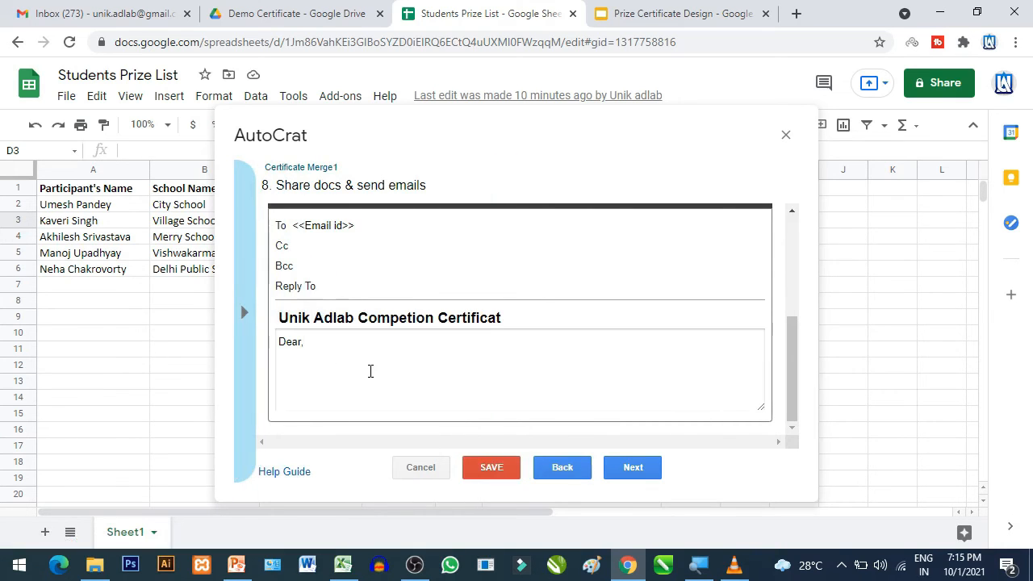
key(Return)
text(<<Participant's Name>>)
Add a "Congratulation" line to the message and begin the line below it with "You are win the"
text(Co)
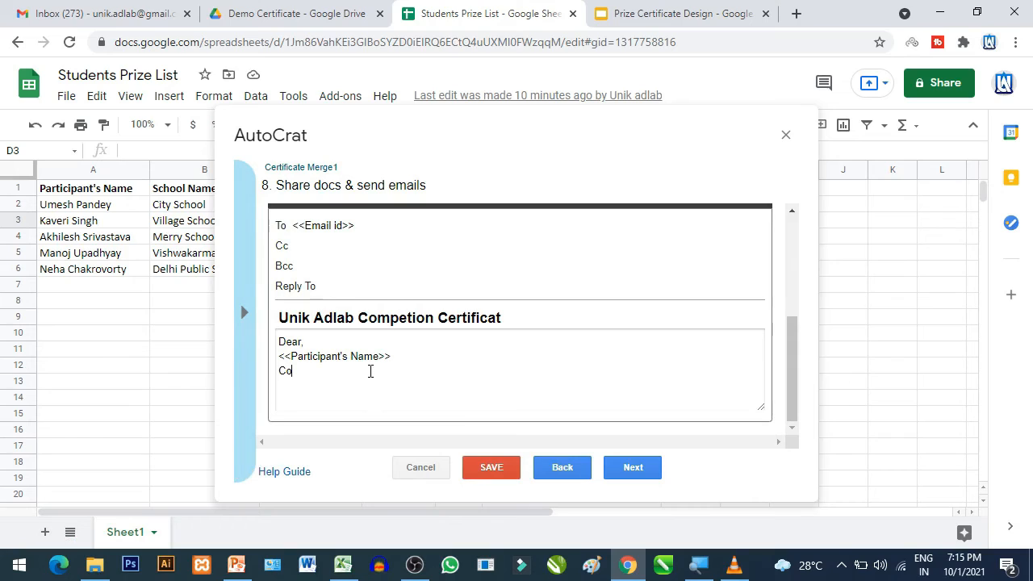
text(g)
key(BackSpace)
text(ngra)
text(tulation )
text(You are t)
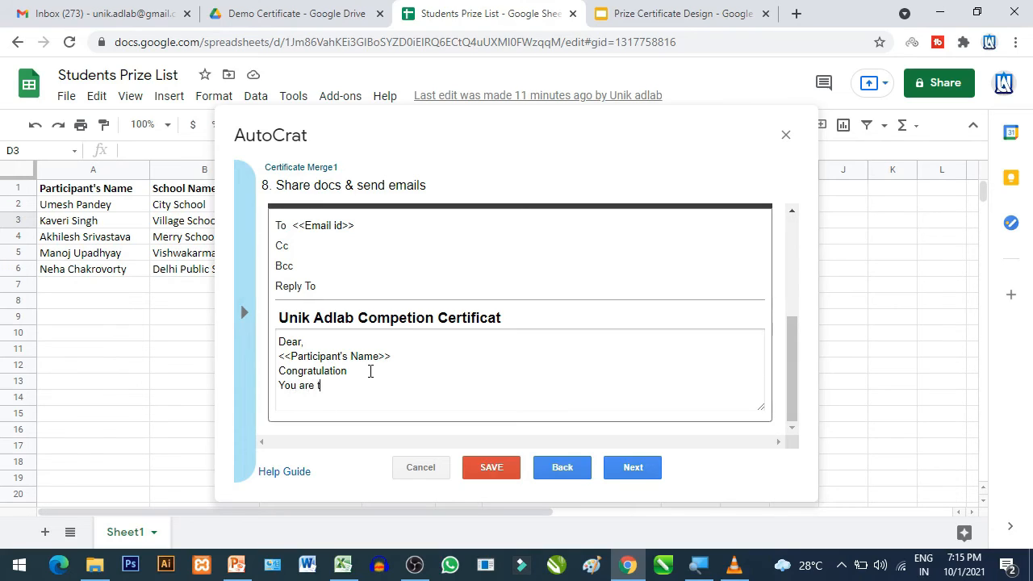
text( winthe)
key(BackSpace)
key(BackSpace)
text(the)
key(BackSpace)
key(BackSpace)
key(BackSpace)
key(BackSpace)
key(BackSpace)
key(BackSpace)
text(the)
Insert the <<Position>> tag into the message's winning line and complete it with "in the unik adlab Competions"
click(242, 317)
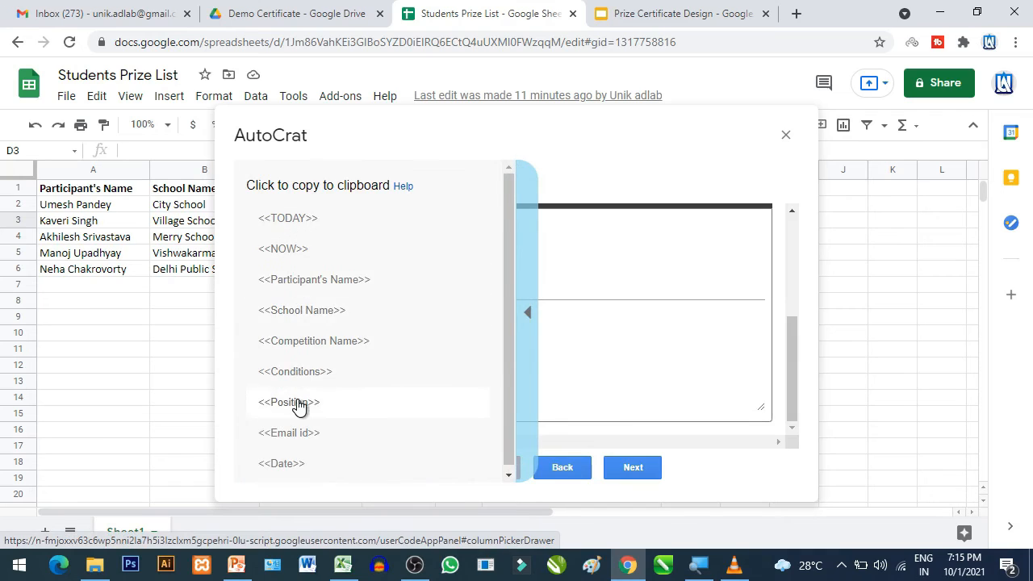
click(298, 404)
text(<<Position>>)
text(in the )
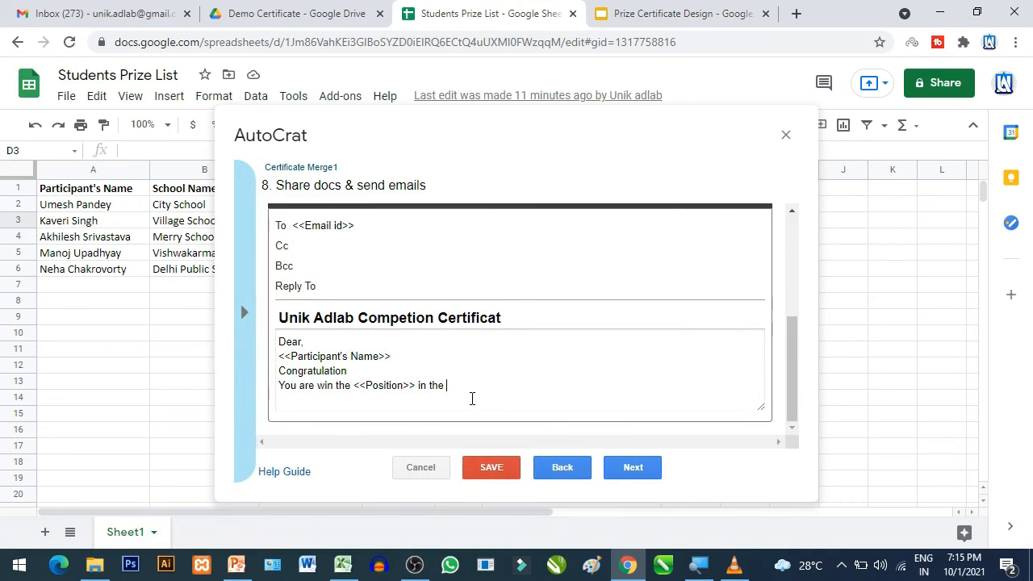
text(unik adlab Competions)
key(Return)
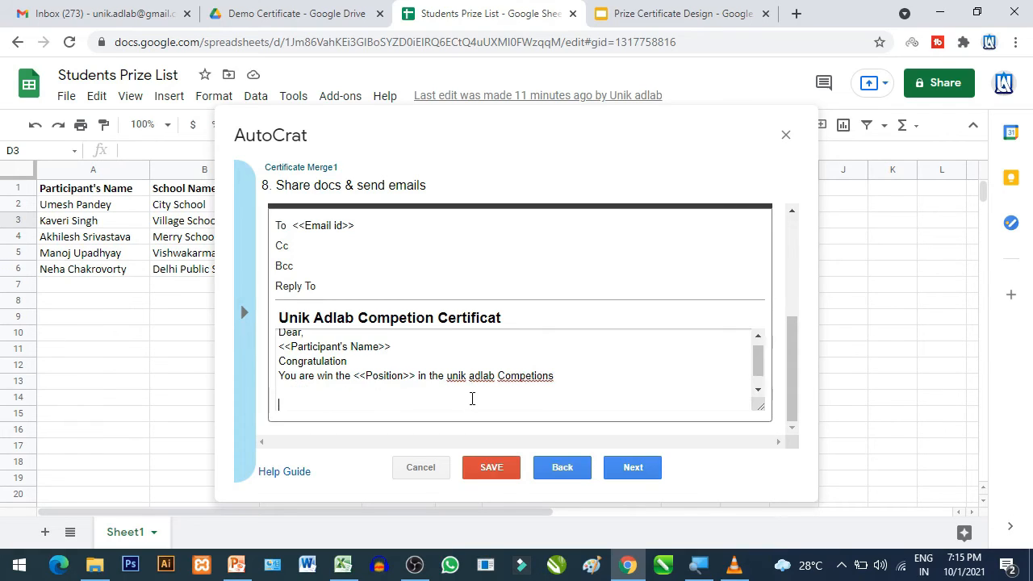
Close the email message with the sign-off "Your" and "XYZ" on separate lines
text(Your)
key(Return)
text(XYZ)
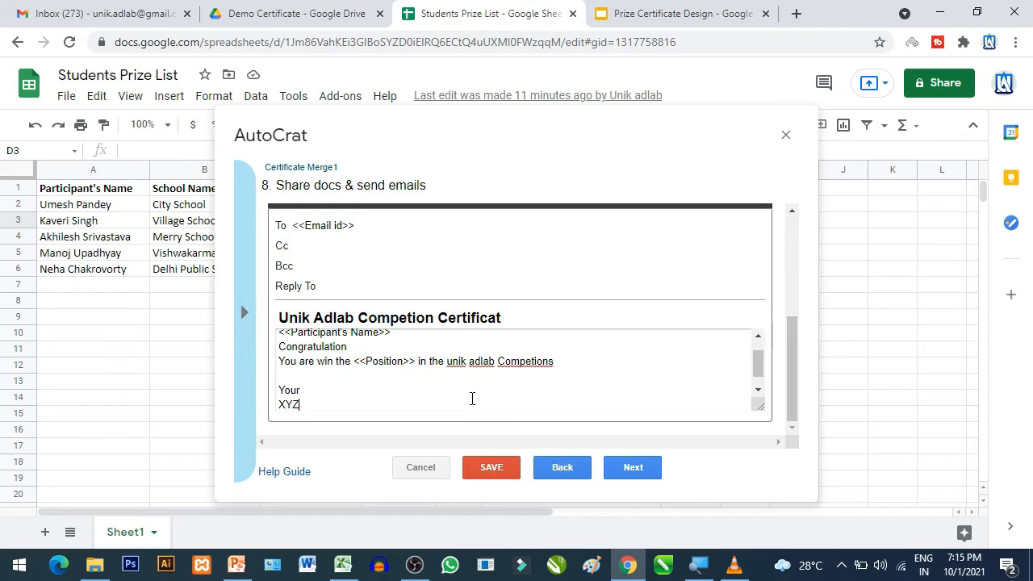
Review the finished recipient, subject and message of the email template and continue to the job triggers
scroll(472, 399, up, 2)
scroll(475, 334, up, 5)
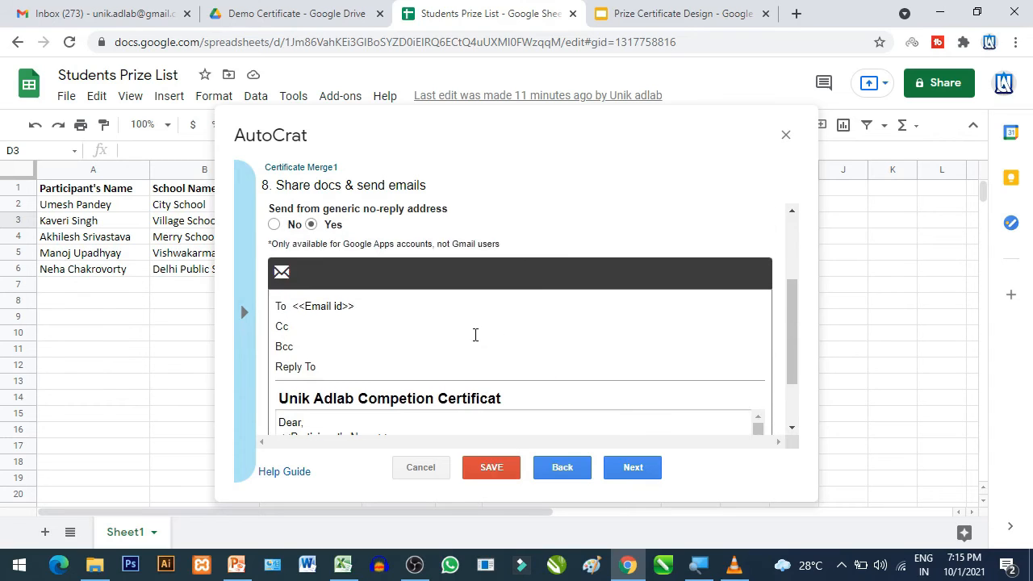
scroll(474, 334, down, 5)
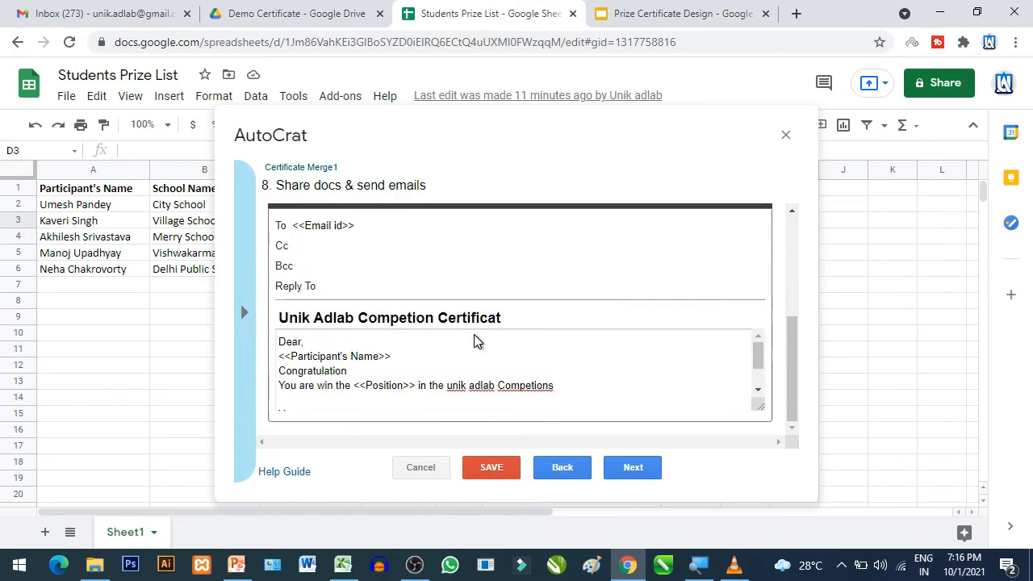
scroll(474, 339, down, 2)
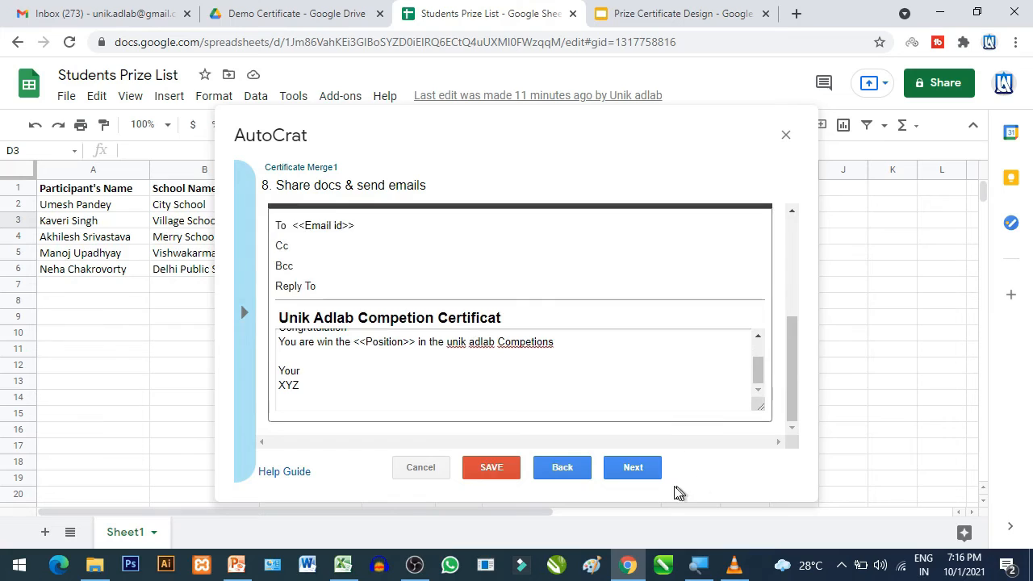
click(634, 468)
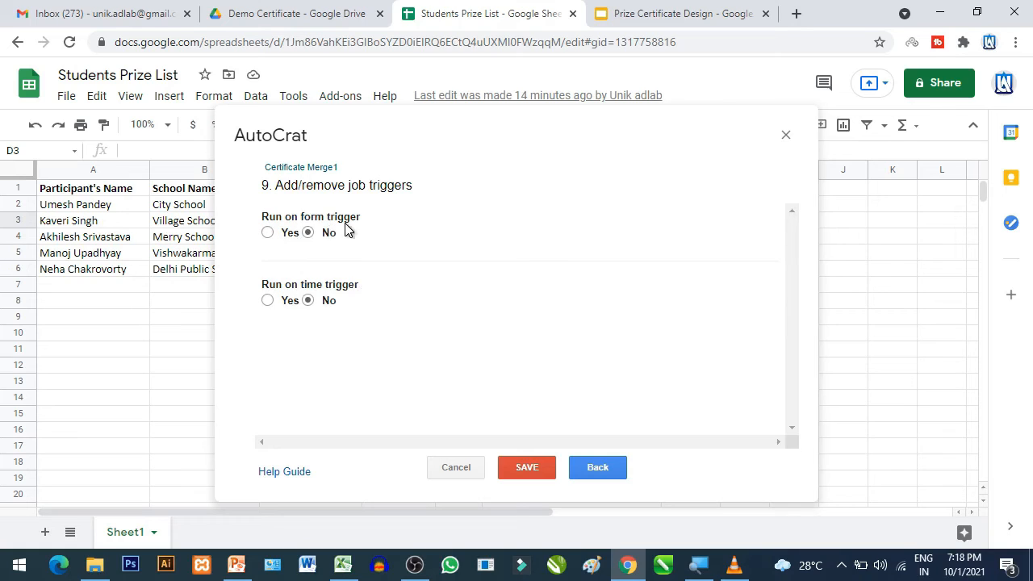
click(267, 233)
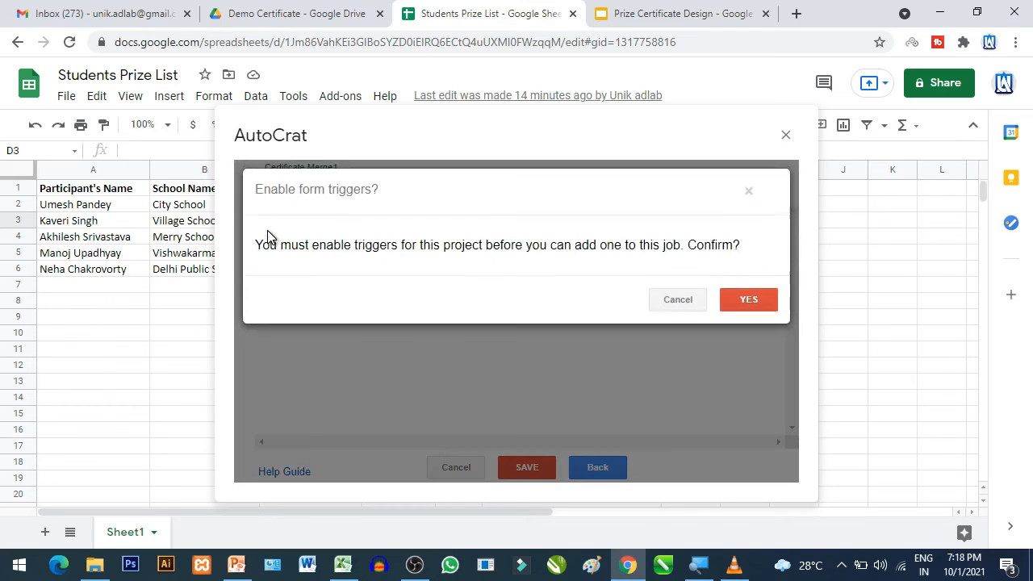
click(699, 301)
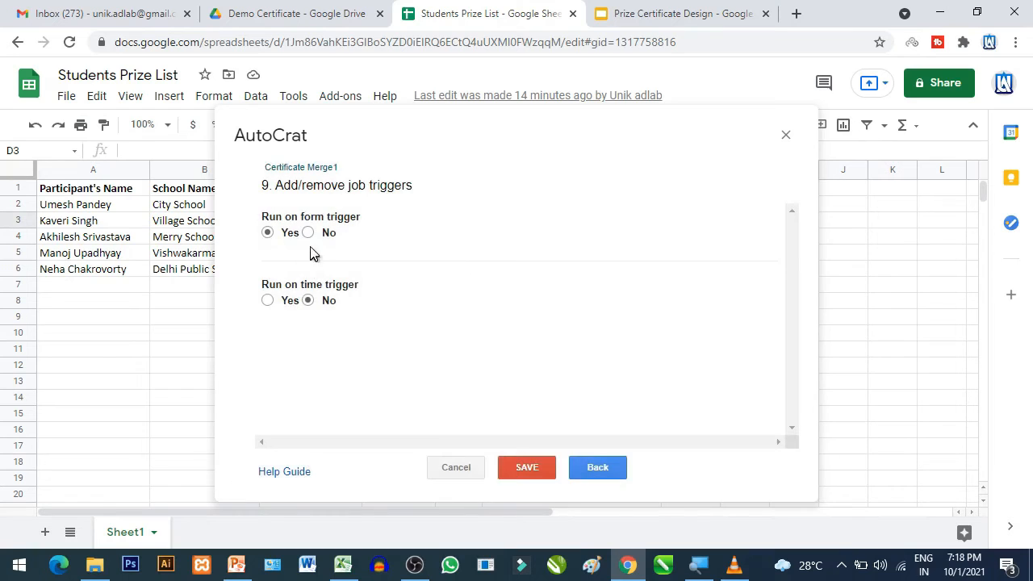
click(308, 232)
click(678, 301)
Save the merge job with its form and time triggers off and review its job details
click(527, 468)
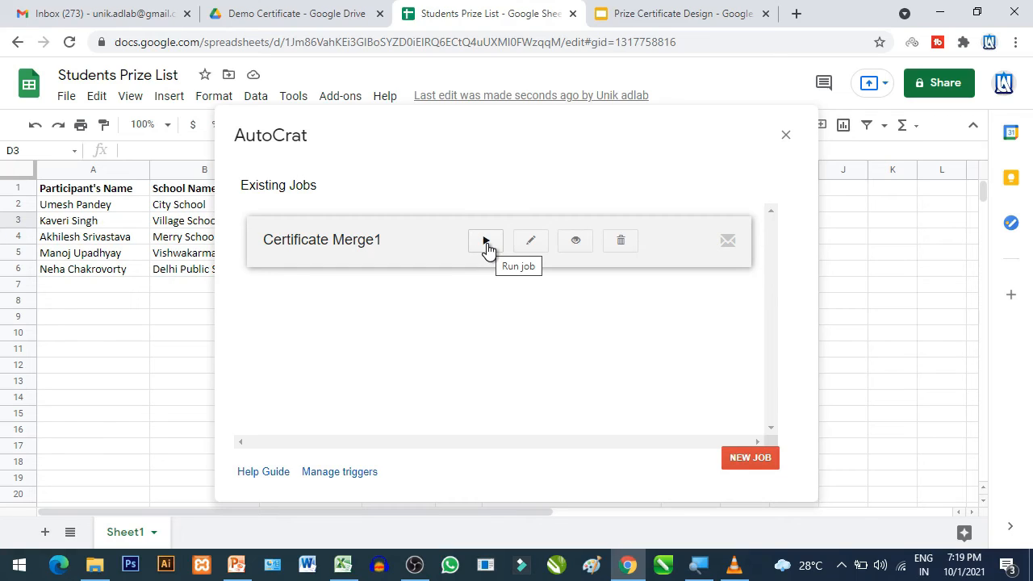
click(576, 241)
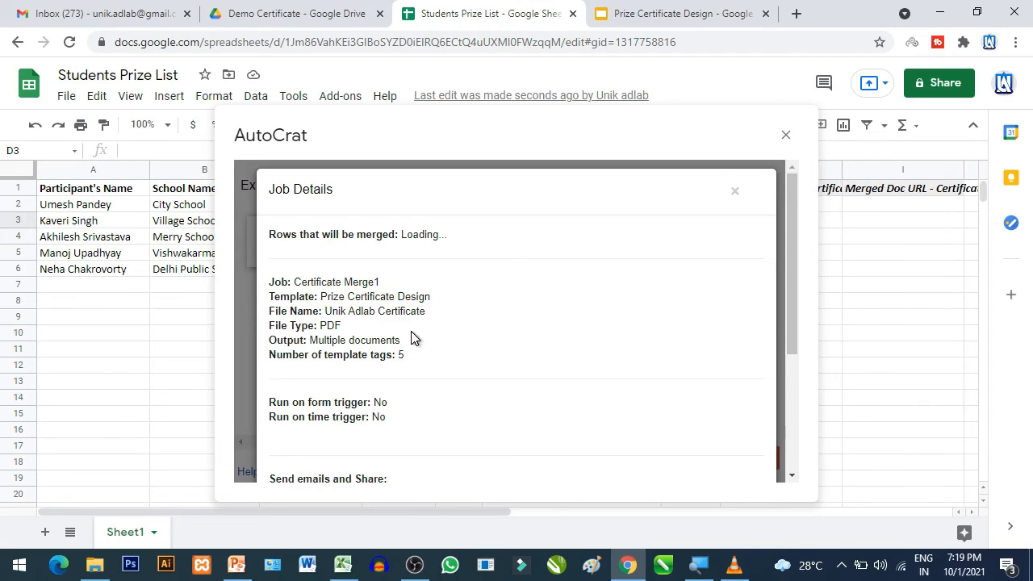
scroll(412, 338, down, 3)
scroll(415, 339, up, 1)
scroll(415, 339, down, 1)
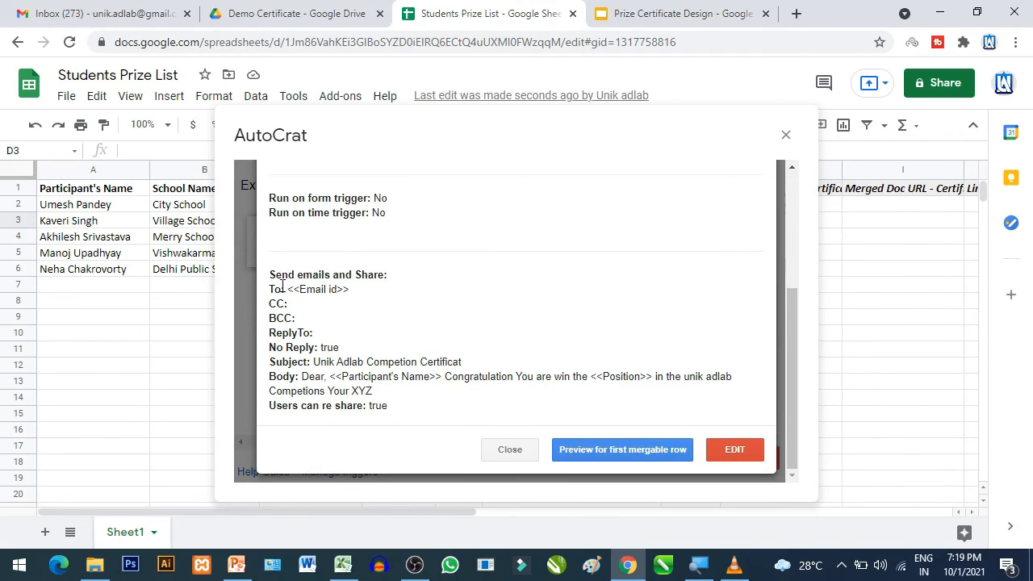
scroll(426, 416, up, 5)
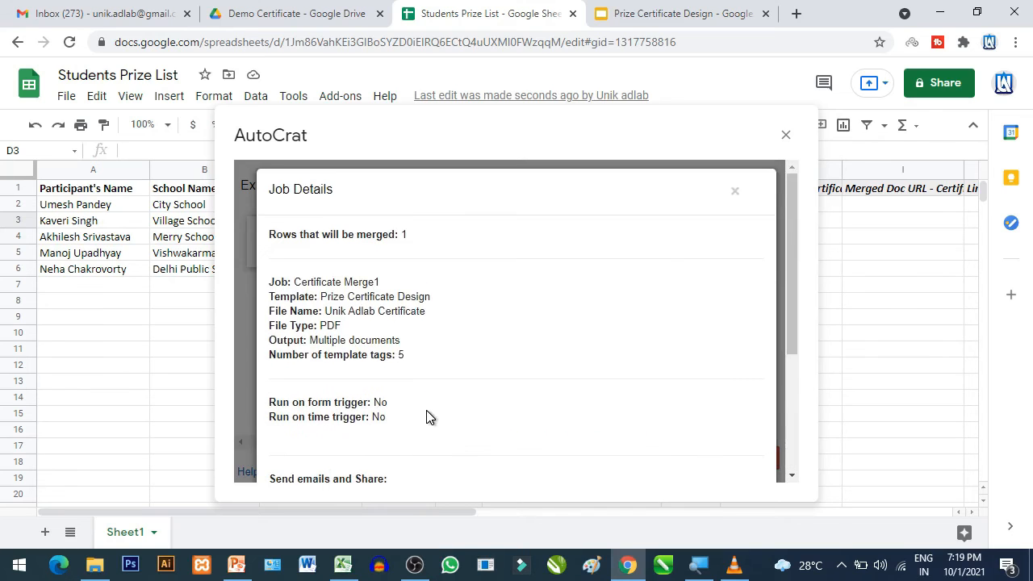
scroll(426, 416, down, 5)
Generate a preview for the first mergeable row, view the preview certificate PDF and close it with the Job Preview message
click(583, 450)
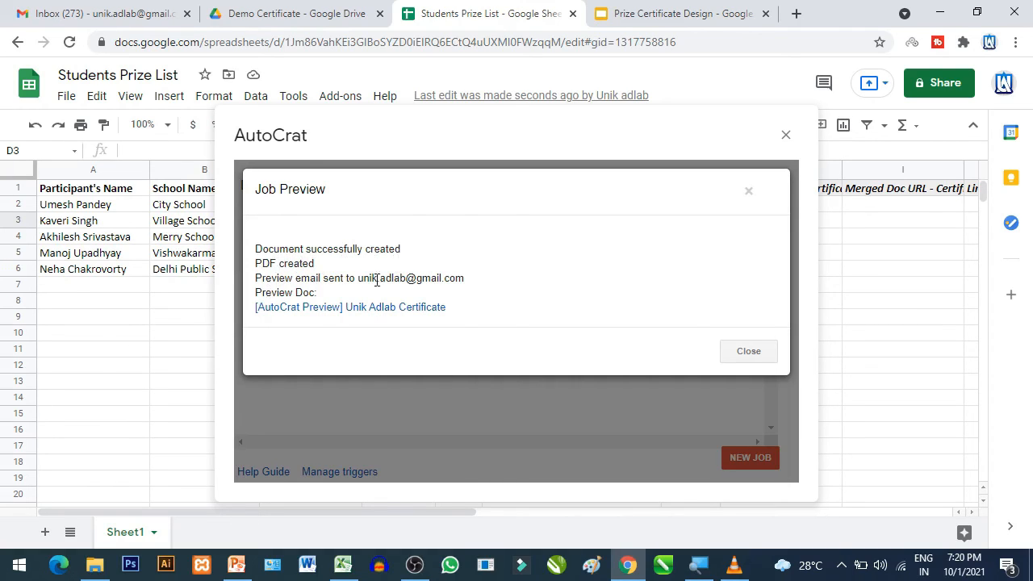
click(420, 307)
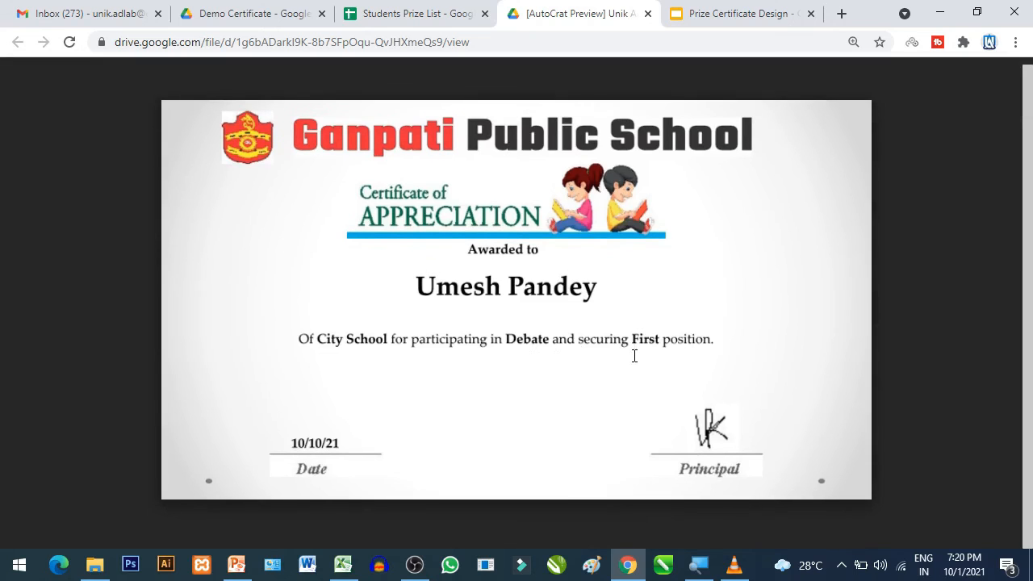
click(648, 14)
click(748, 351)
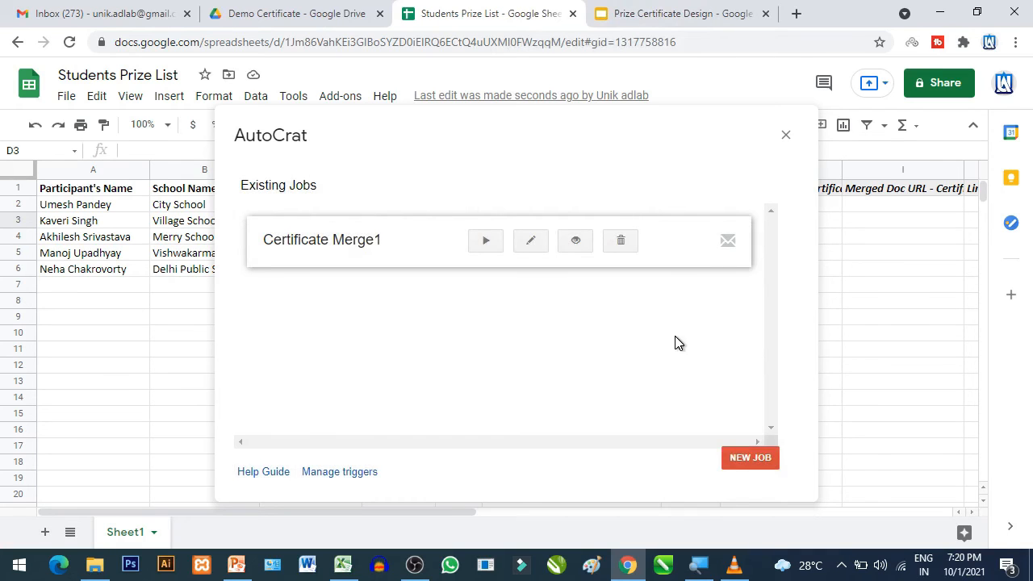
Close the Autocrat window and fill the Yes in D2 down the Conditions column to D6
drag(700, 132, 438, 132)
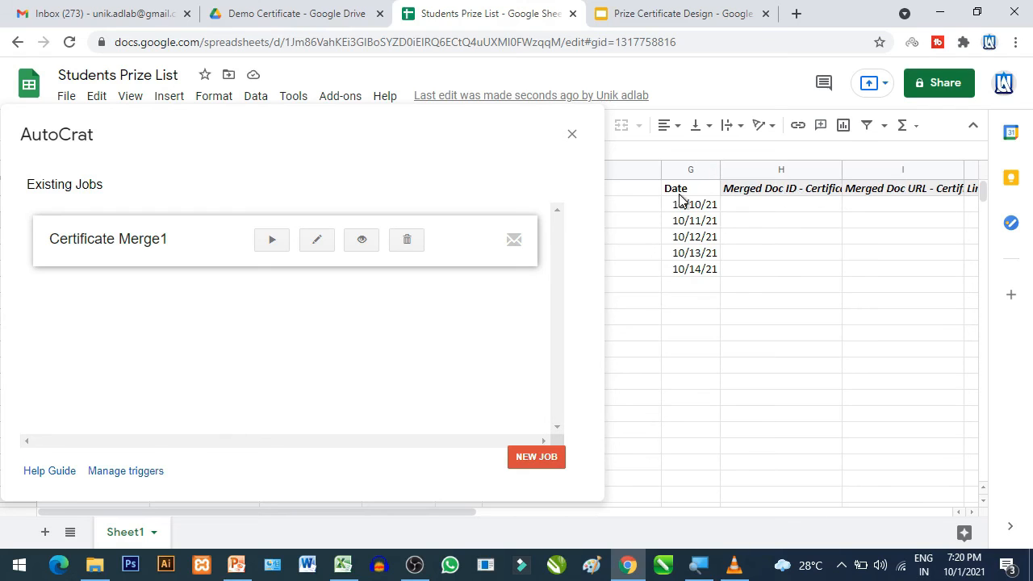
drag(319, 128, 809, 284)
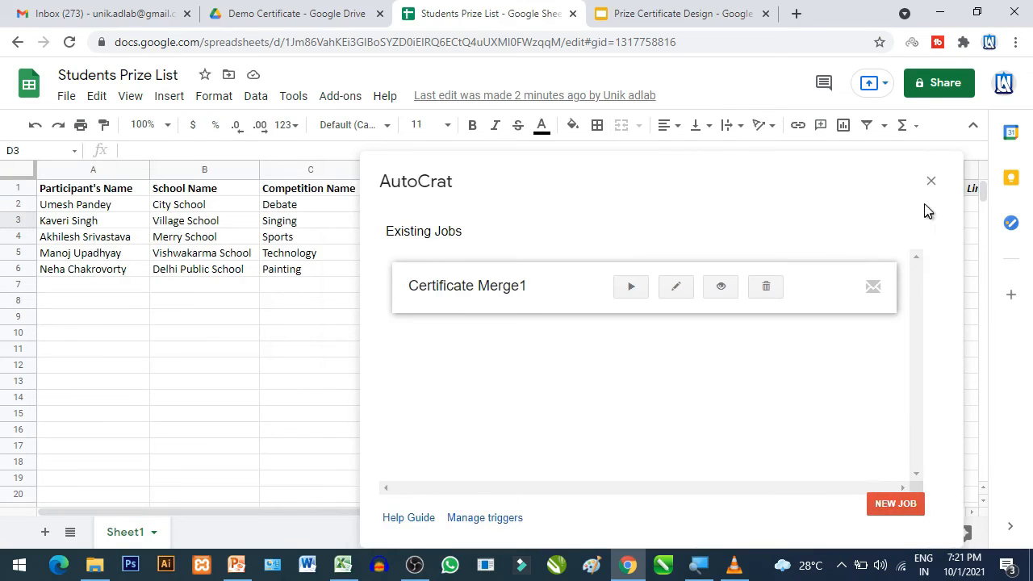
click(931, 182)
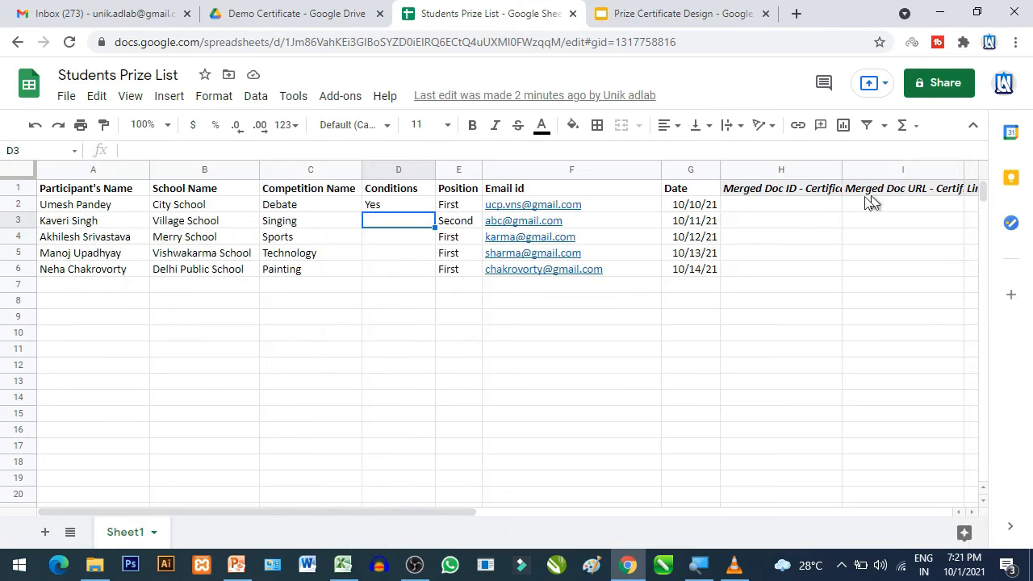
click(385, 209)
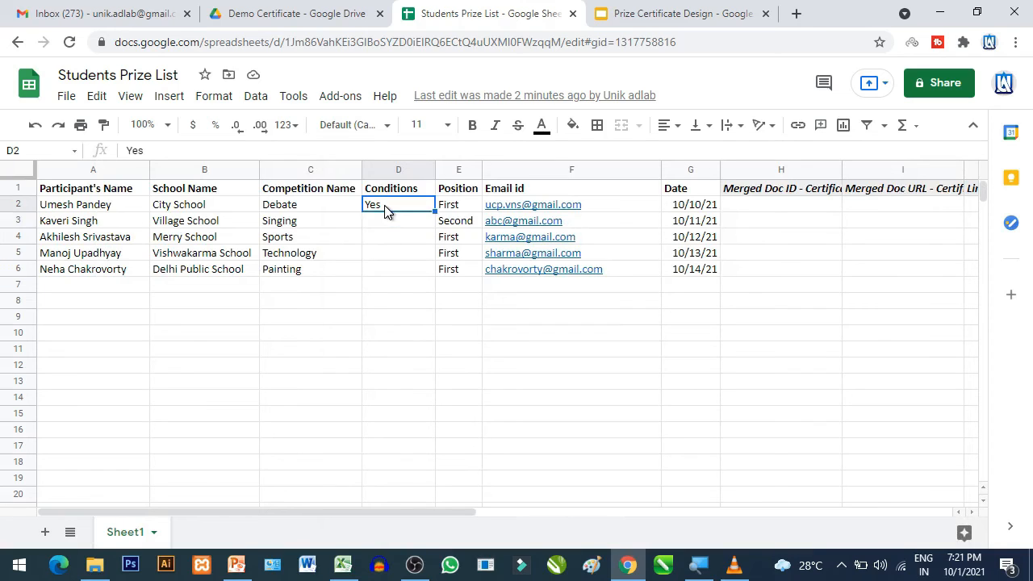
drag(434, 211, 429, 271)
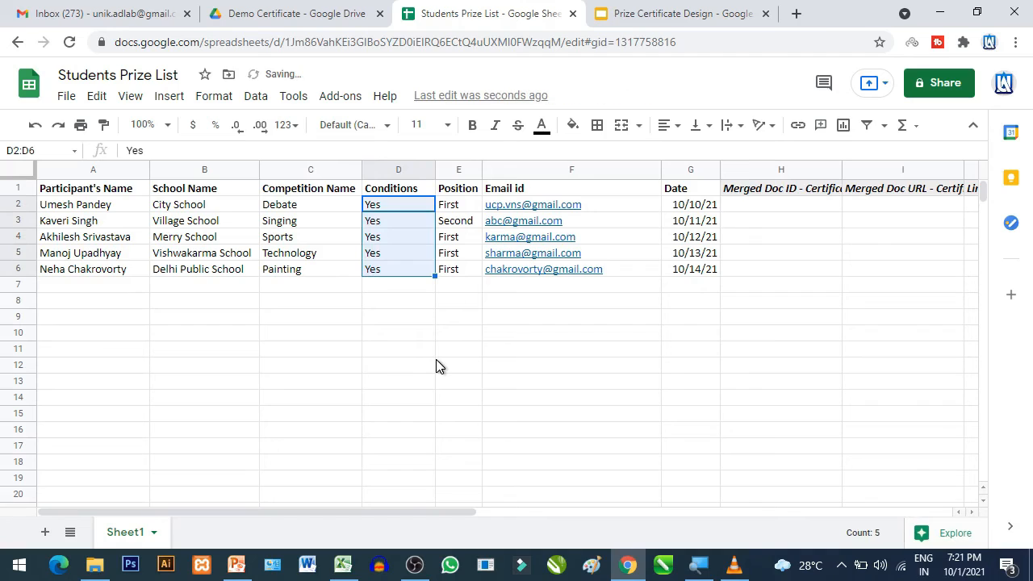
click(434, 360)
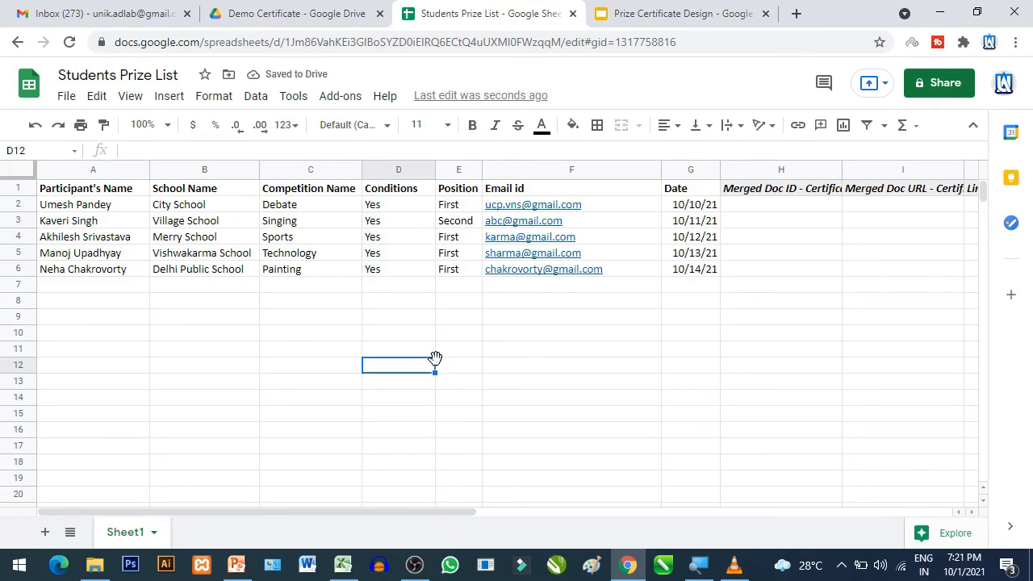
Reopen Autocrat, run the Certificate Merge1 job for all participants and close the add-on window when it completes
click(339, 96)
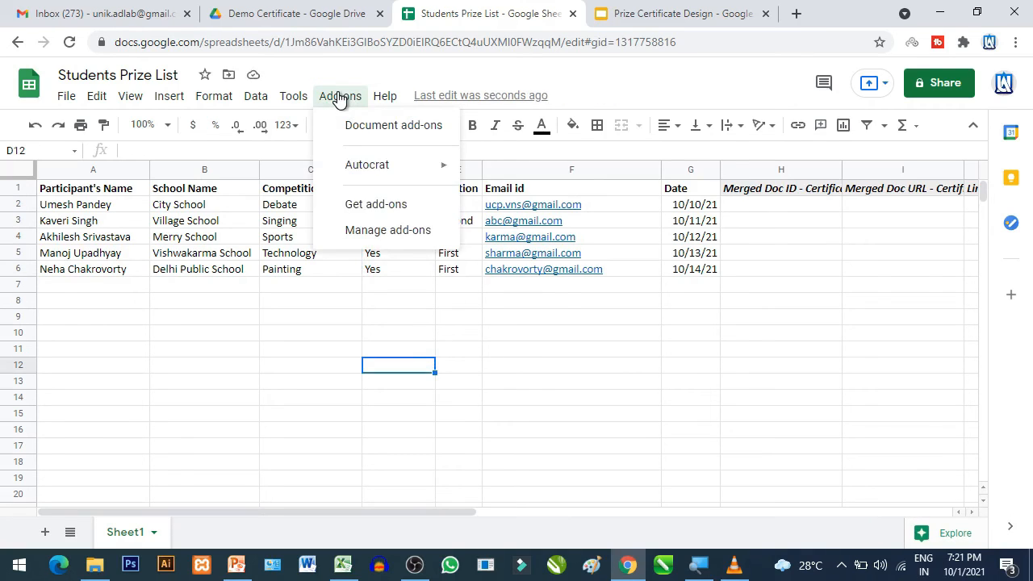
mouse_move(358, 166)
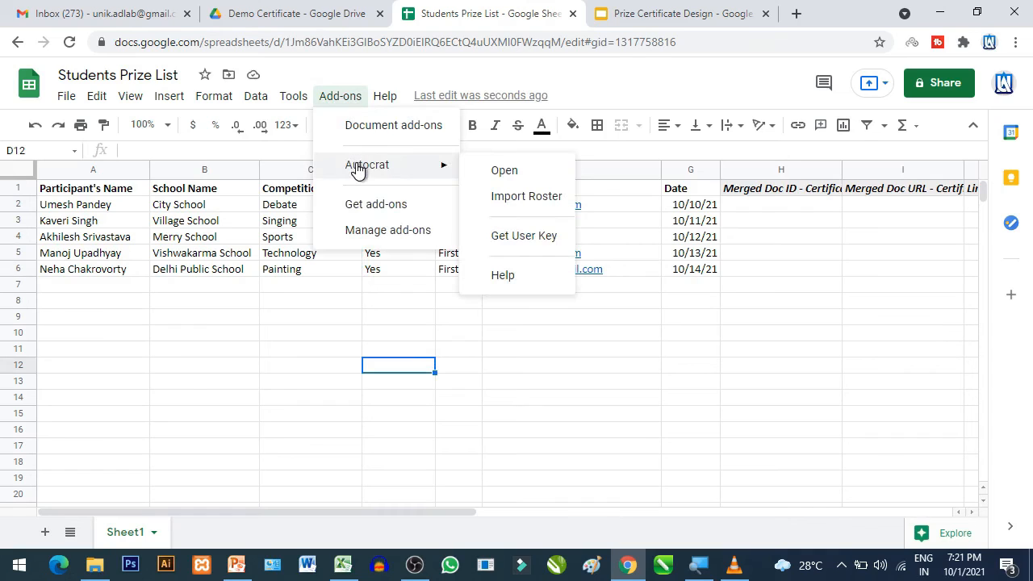
click(506, 170)
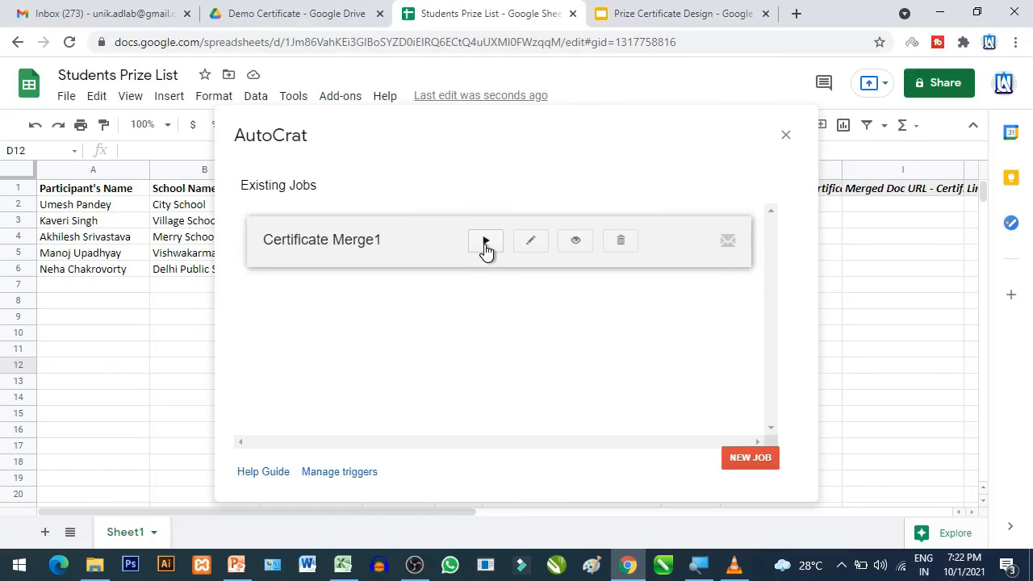
click(485, 243)
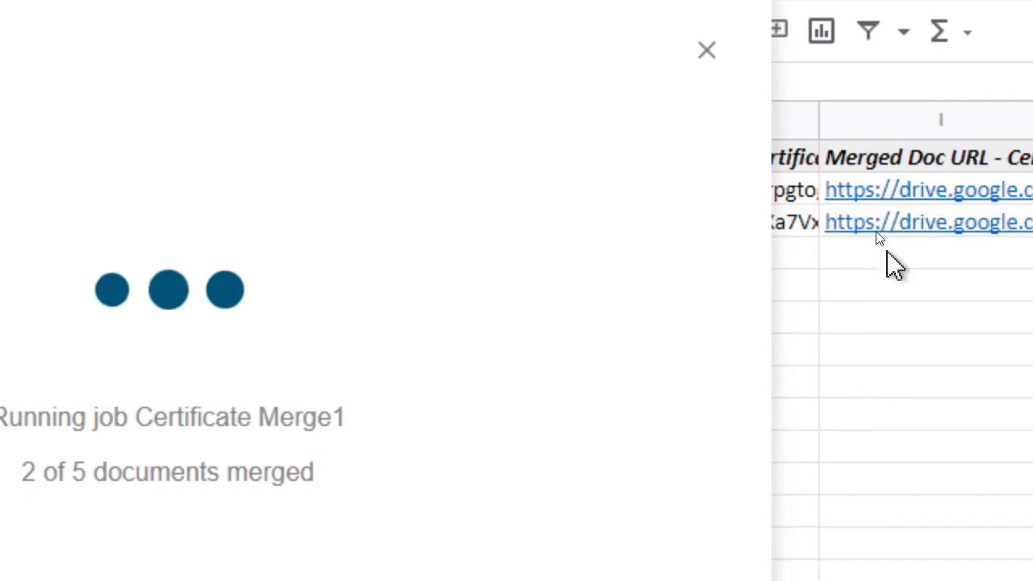
mouse_move(904, 193)
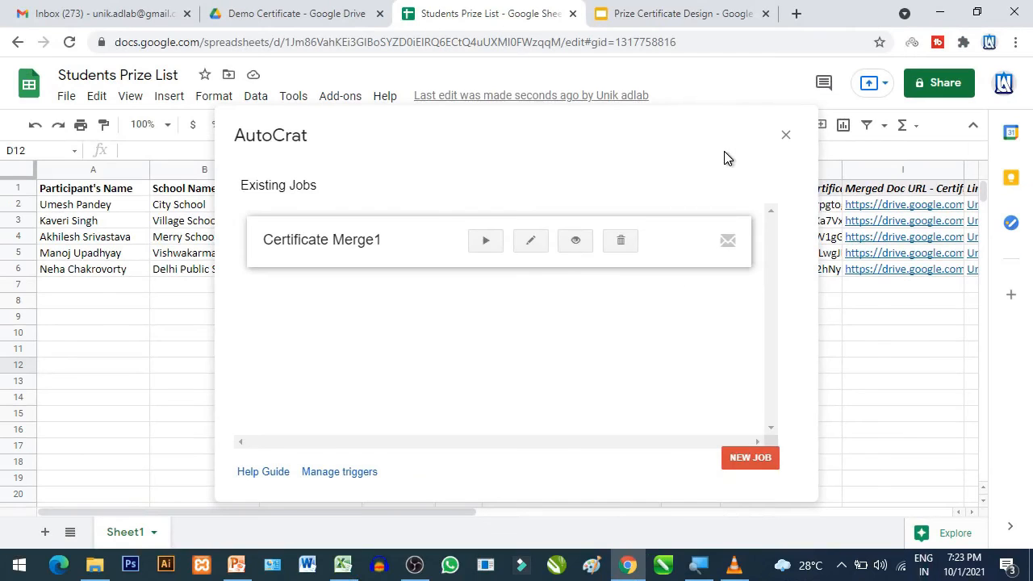
click(786, 136)
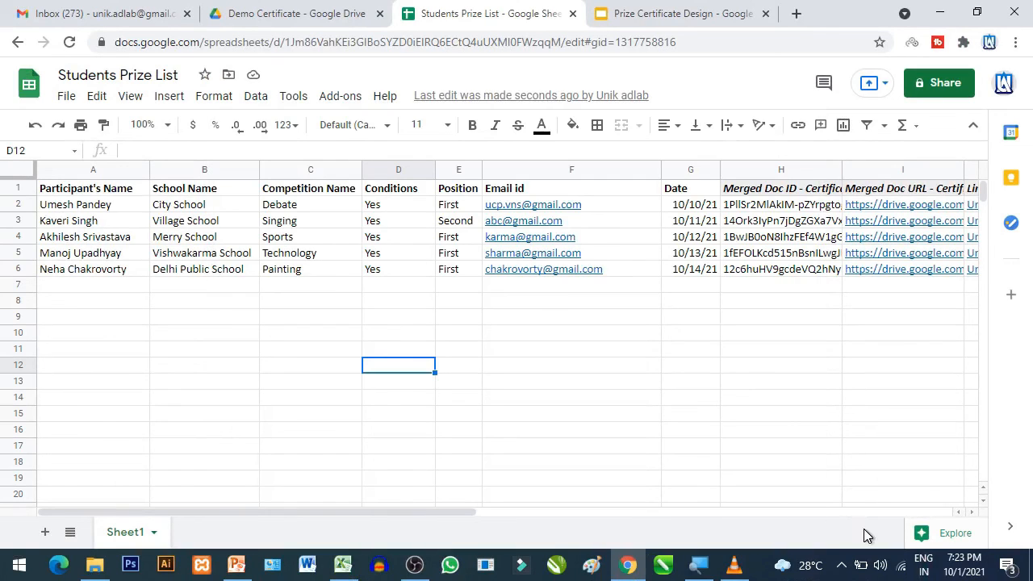
Examine the merged document IDs and URL links added to the participant rows, and the first participant's email cell
scroll(933, 295, down, 2)
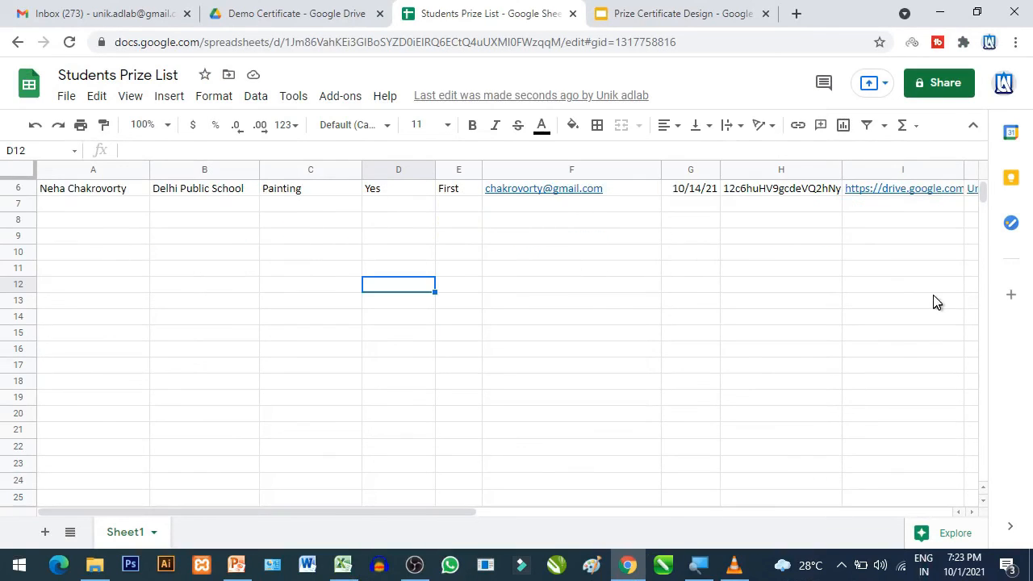
scroll(885, 249, up, 2)
mouse_move(885, 249)
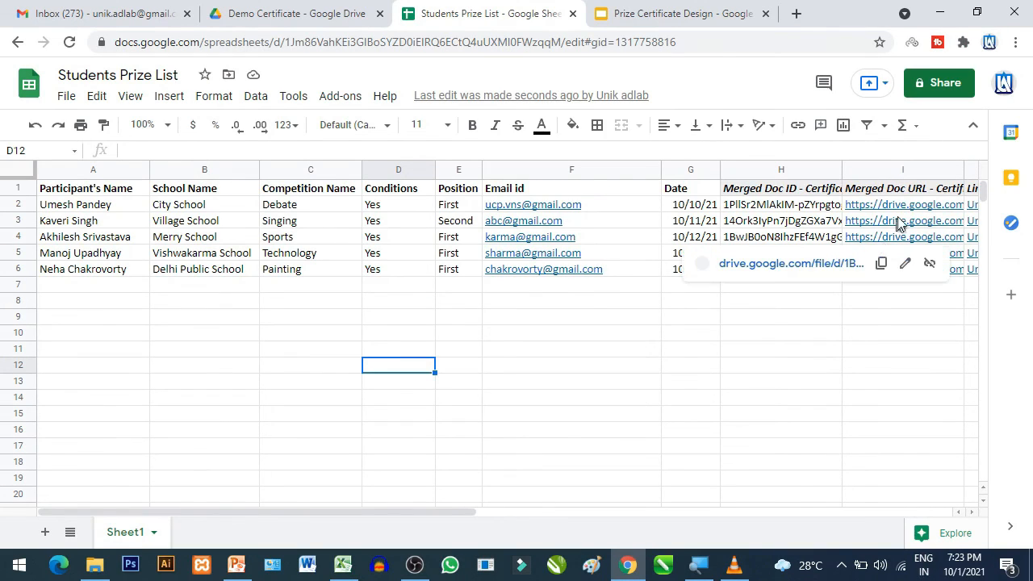
click(690, 432)
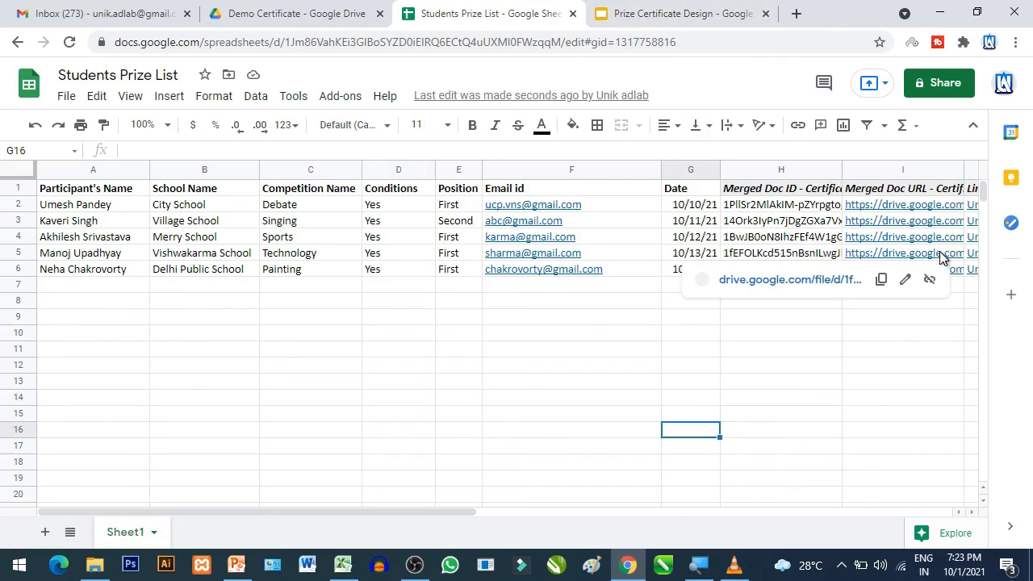
mouse_move(592, 209)
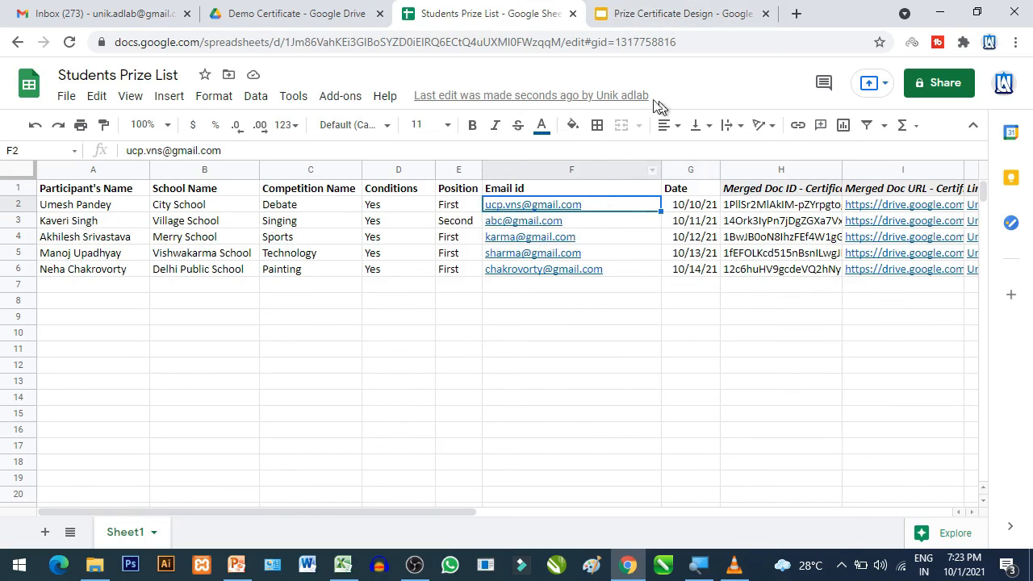
Switch to Gmail and sign in to the first participant's account with the account password
click(799, 15)
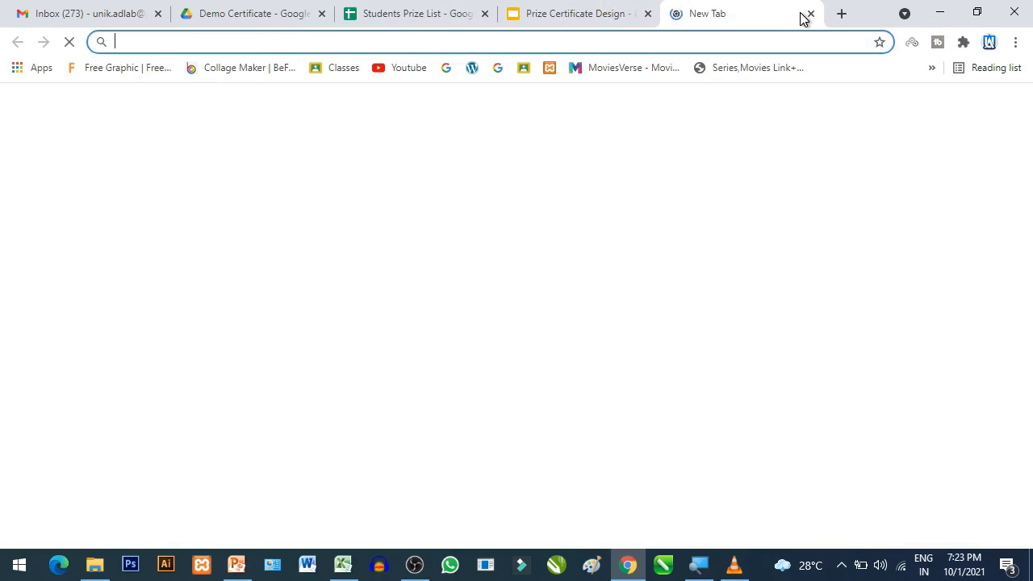
click(96, 14)
click(1004, 84)
click(893, 326)
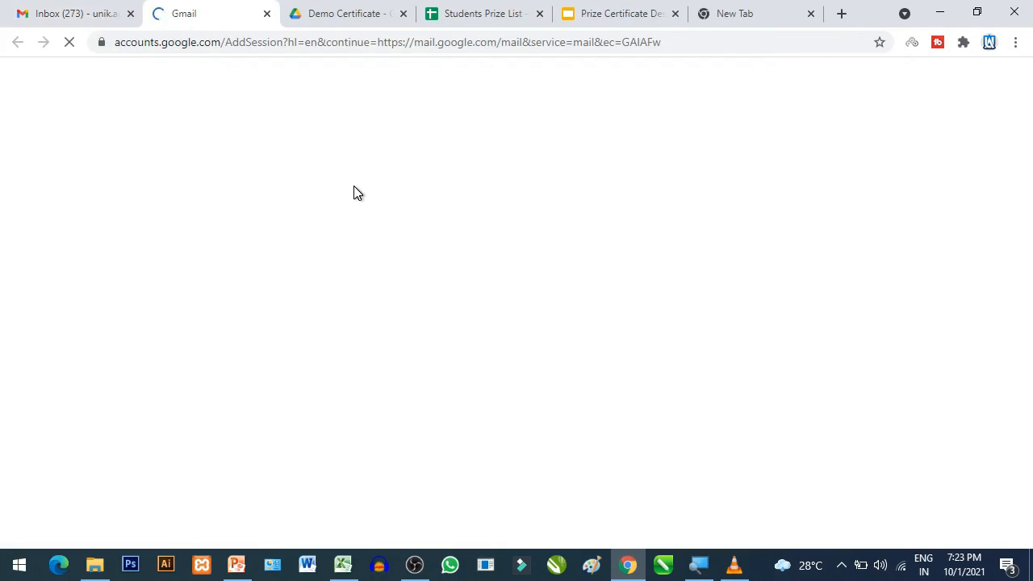
click(544, 267)
click(632, 417)
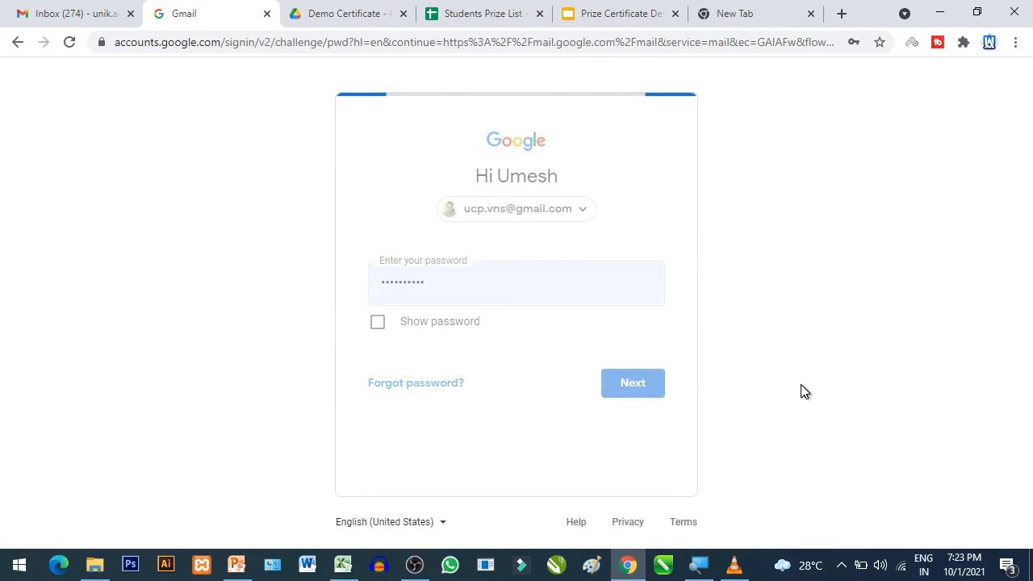
click(946, 323)
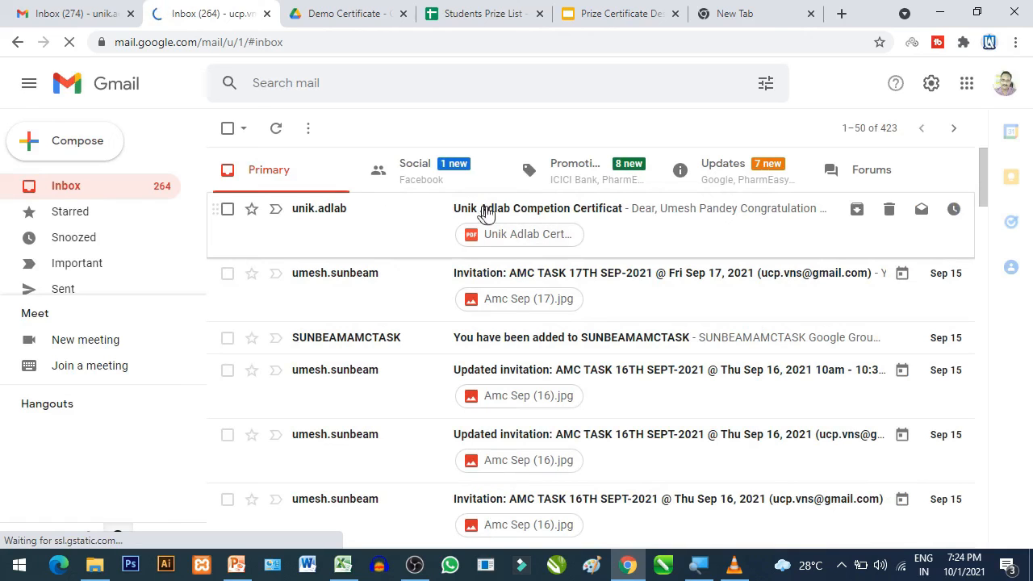
Open the "Unik Adlab Competion Certificat" email, view its attached certificate PDF and return to the message
click(554, 211)
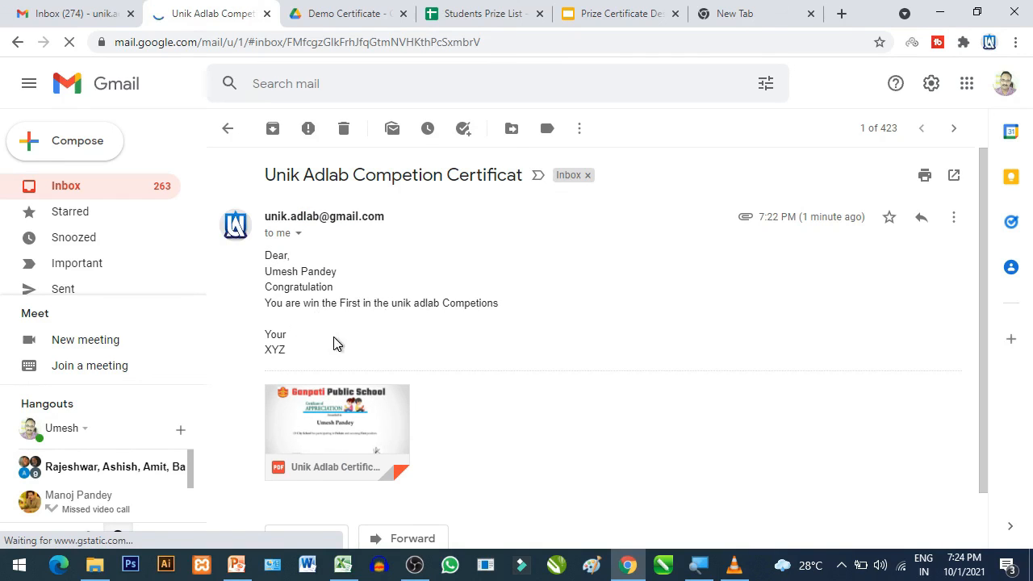
click(362, 440)
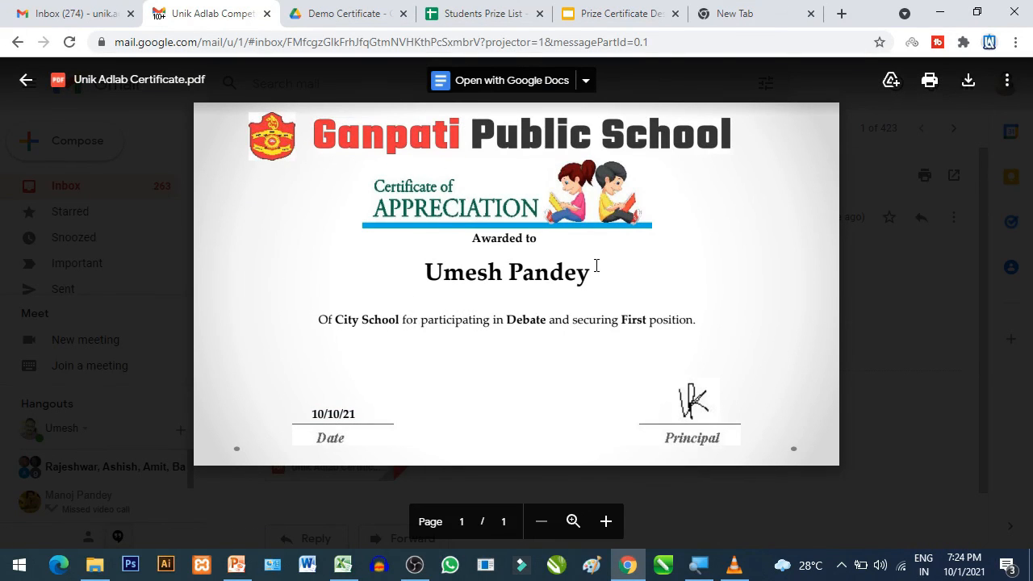
click(26, 87)
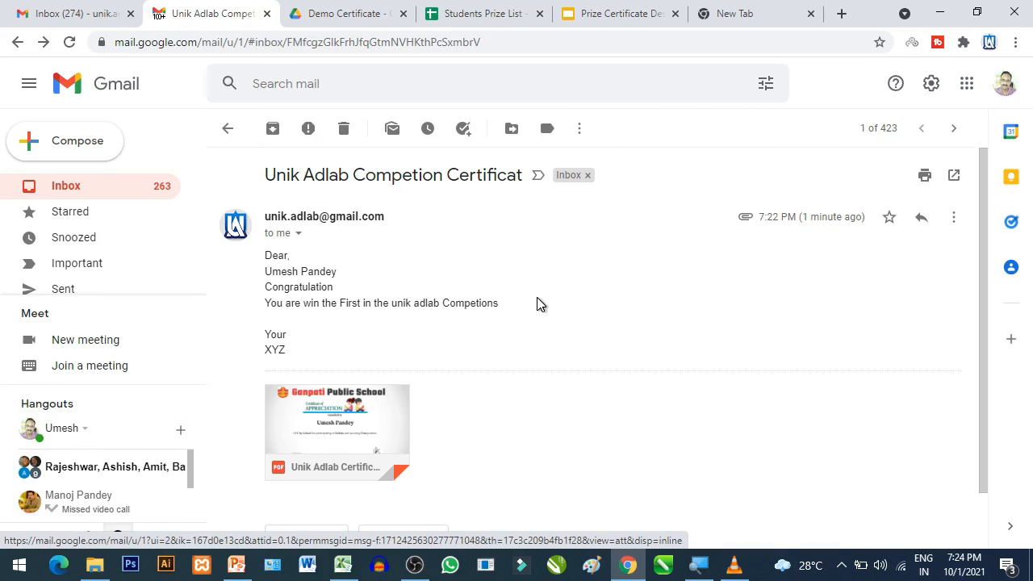
Switch to the Demo Certificate folder in Google Drive to check the generated certificate files
click(370, 13)
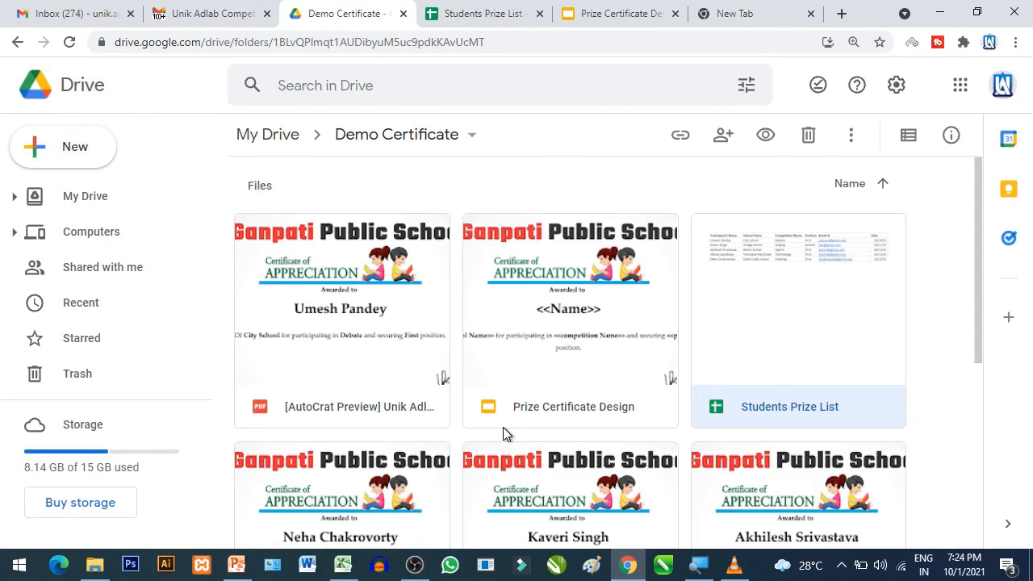